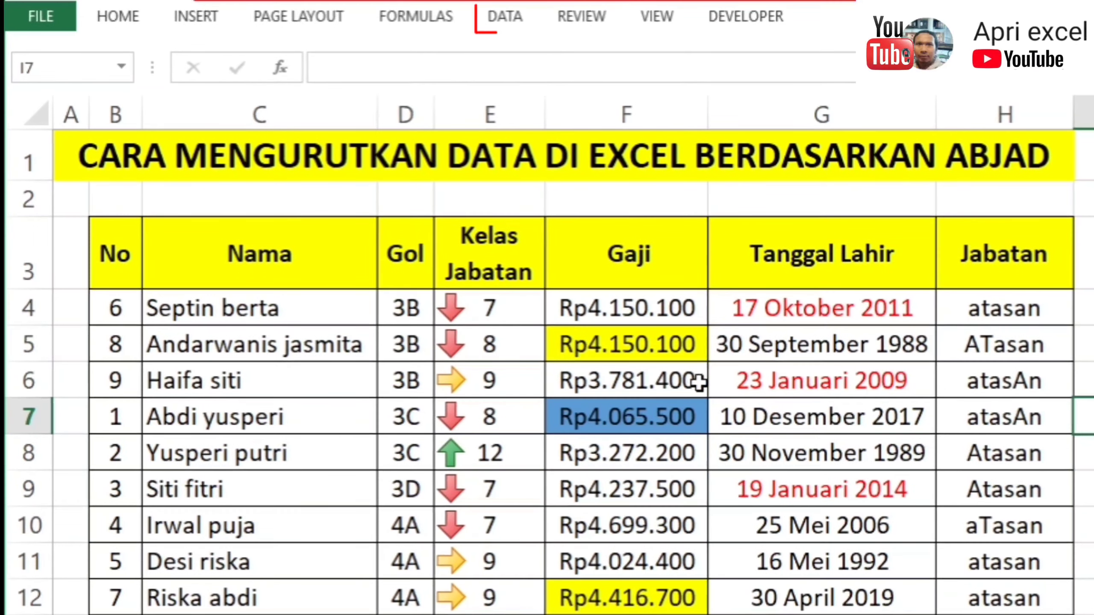
Step: Renumber the No column from 1 to 10 by entering 1 and 2 in B4:B5 and filling the series down to row 13
click(499, 18)
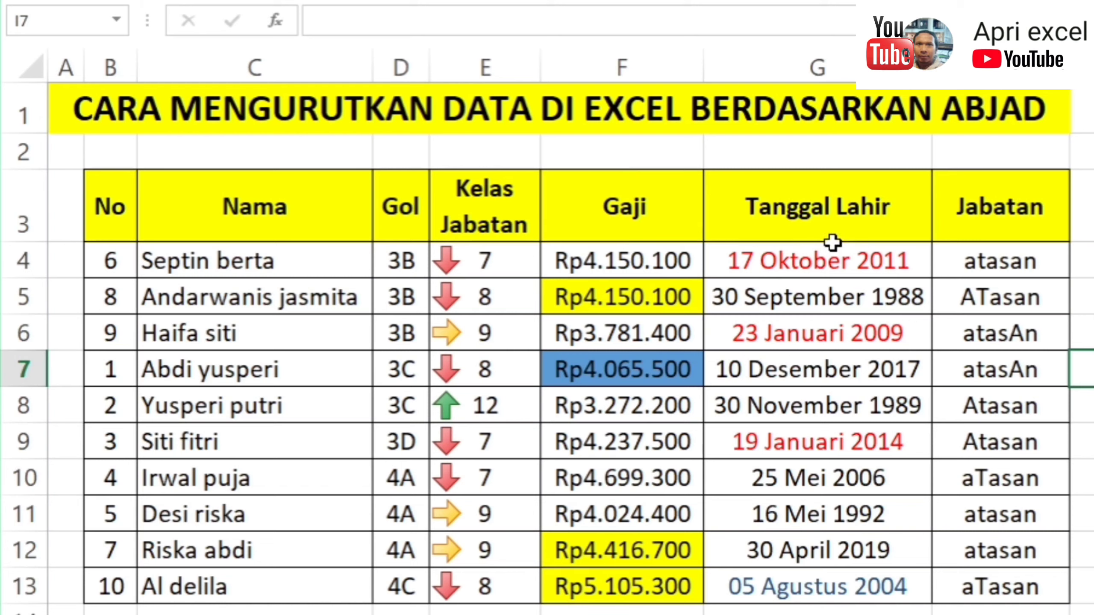
click(131, 261)
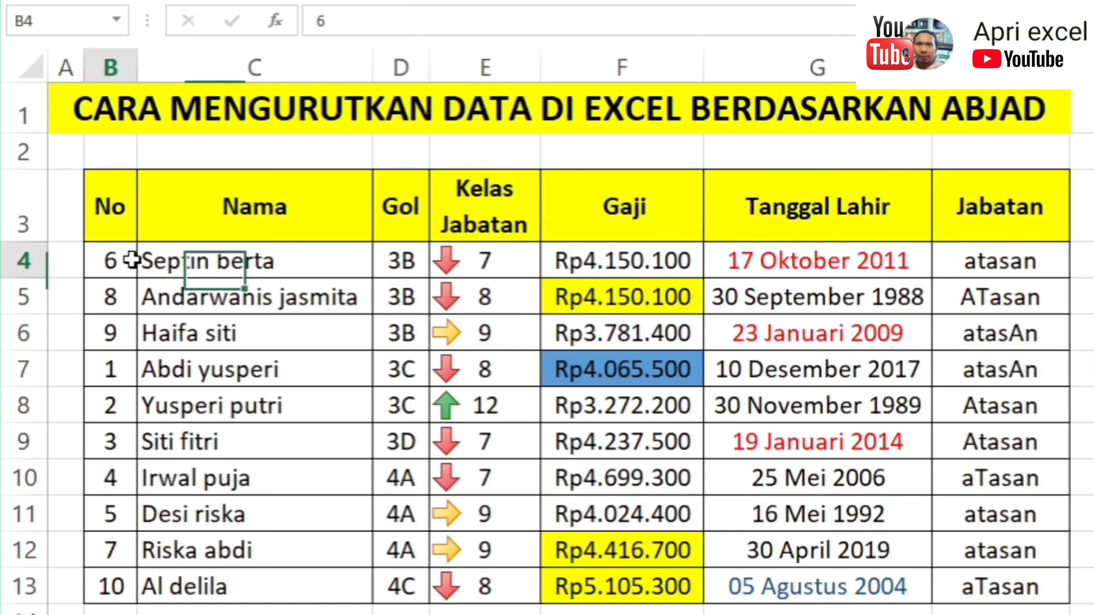
text(1)
key(Return)
text(2)
key(Return)
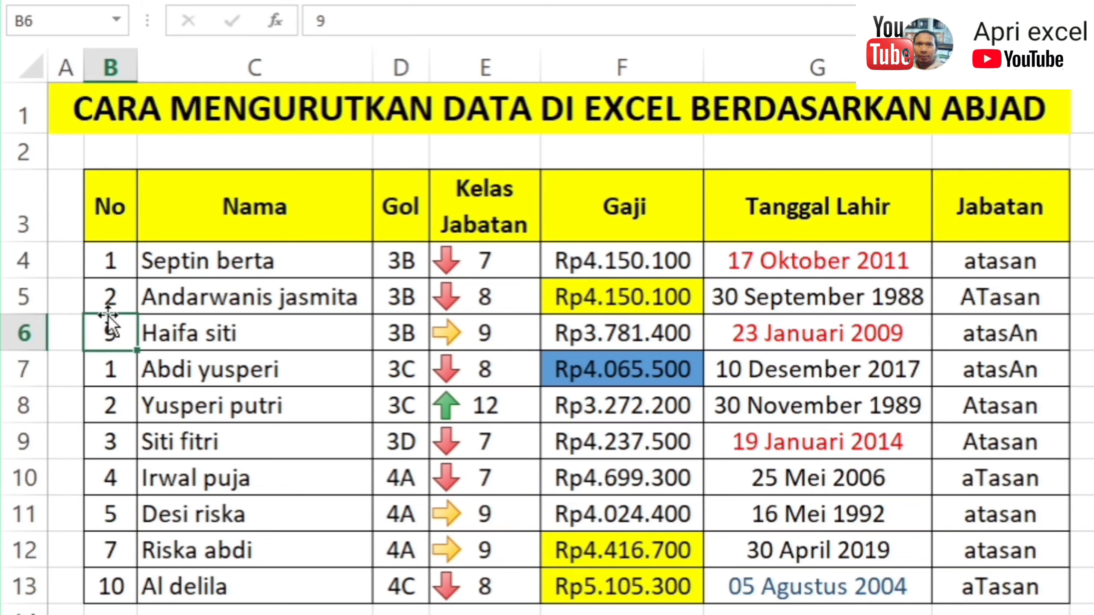
click(125, 270)
drag(122, 290, 130, 309)
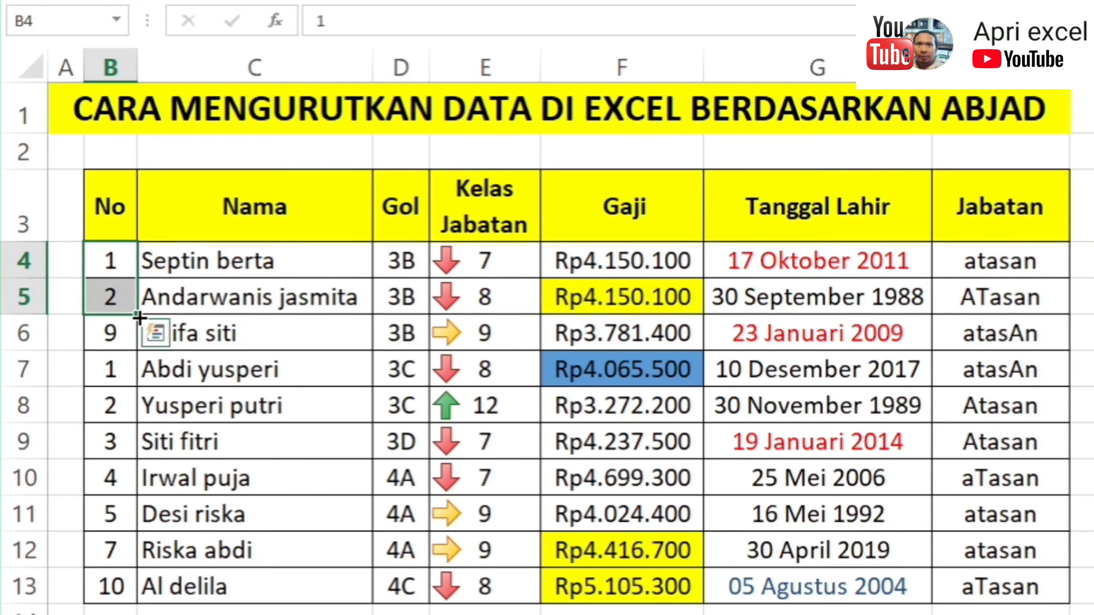
double_click(137, 315)
click(327, 383)
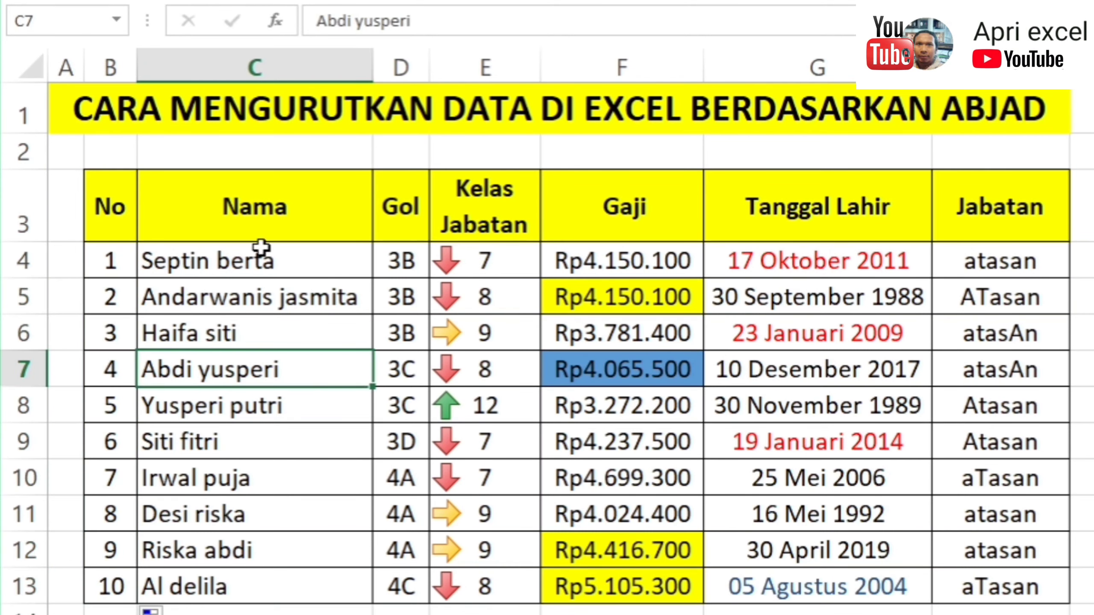
Step: Start a custom sort on table range C3:H13 and delete all the existing sort levels
drag(264, 250, 241, 584)
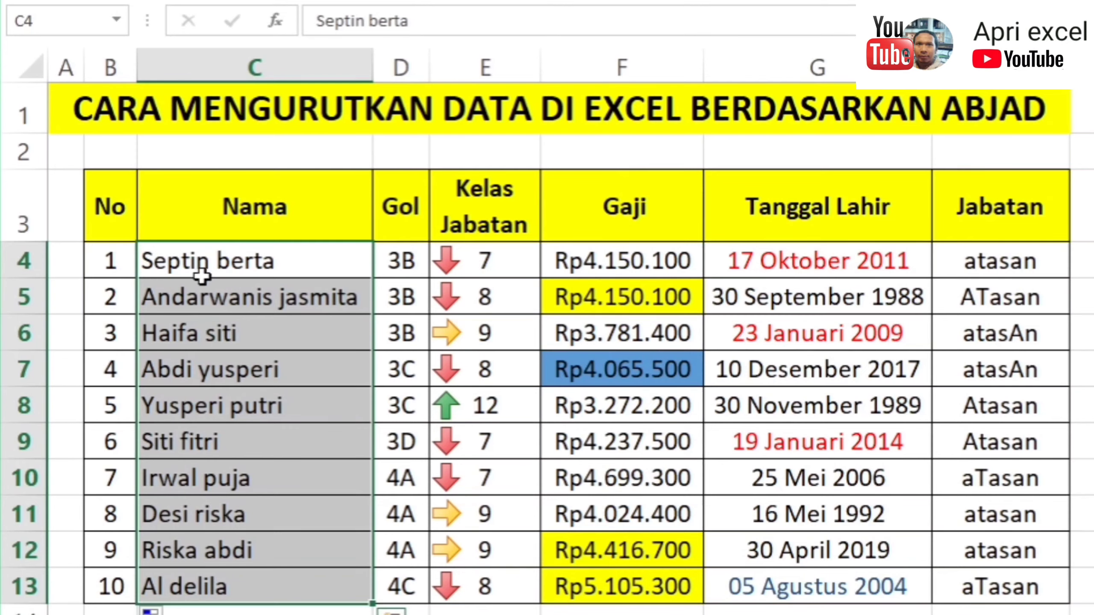
click(236, 407)
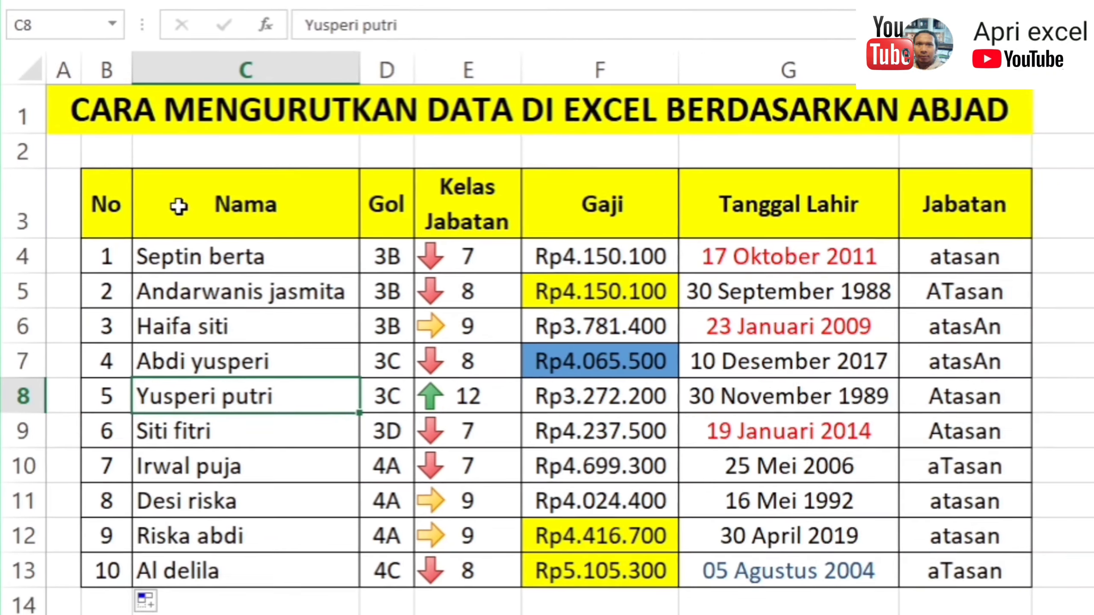
drag(179, 207, 762, 474)
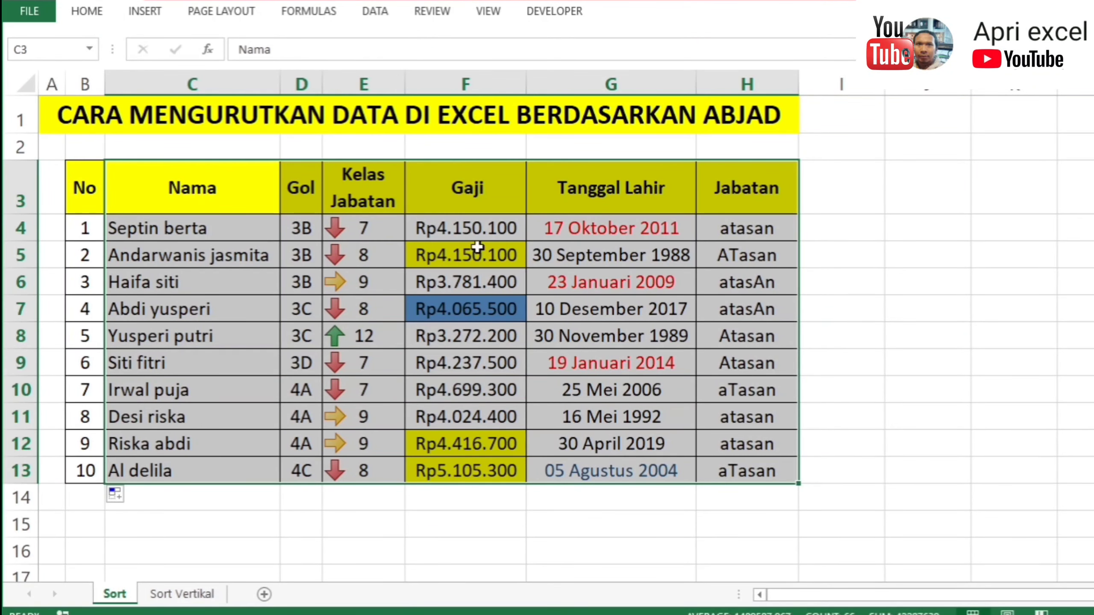
click(376, 11)
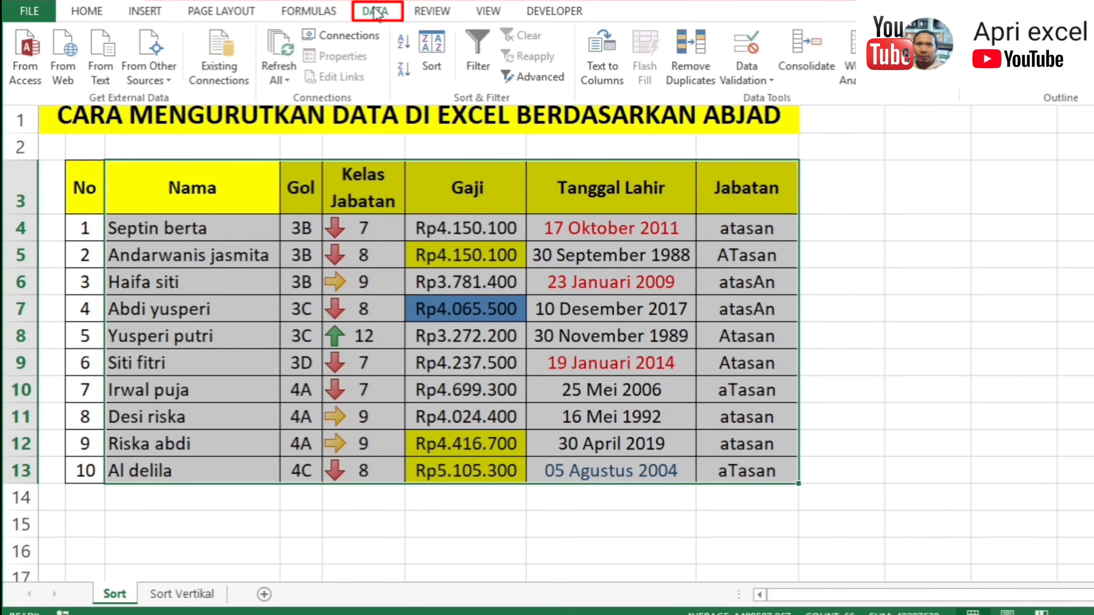
click(433, 51)
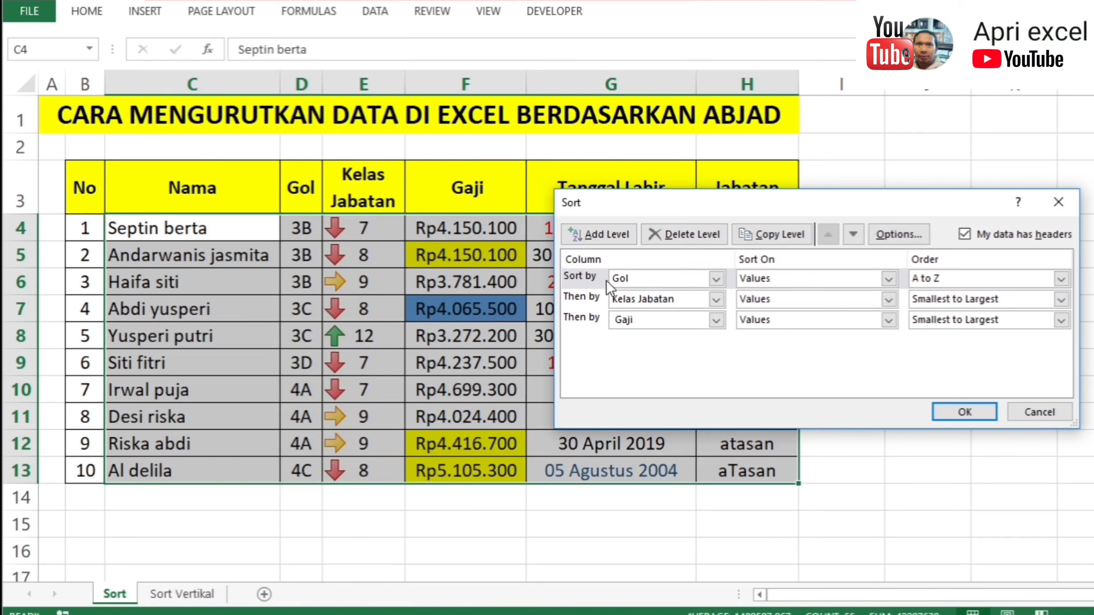
click(595, 279)
click(694, 228)
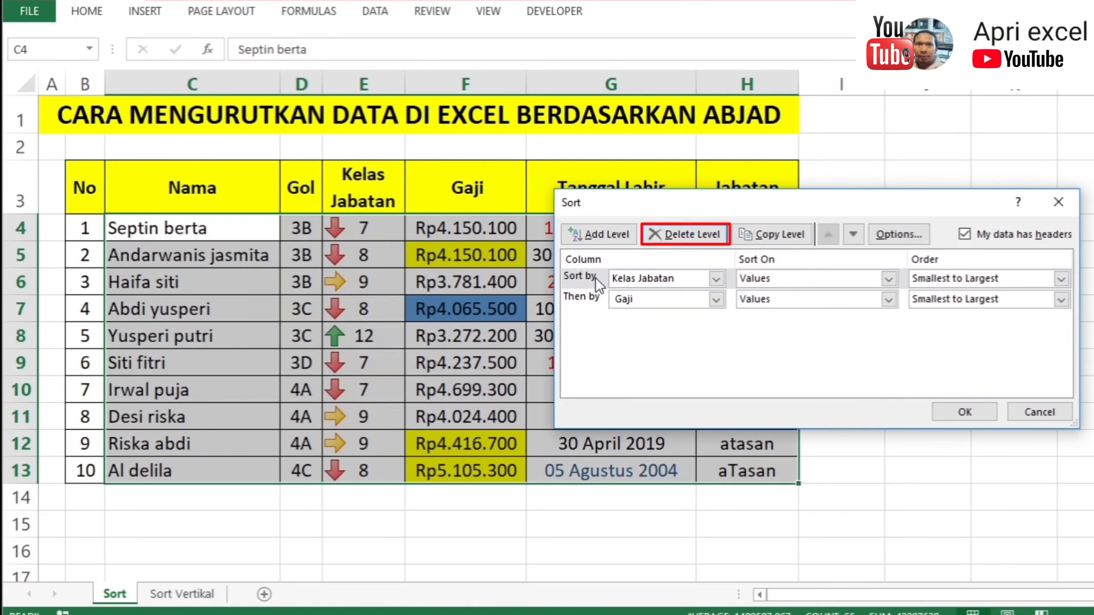
click(685, 235)
click(666, 238)
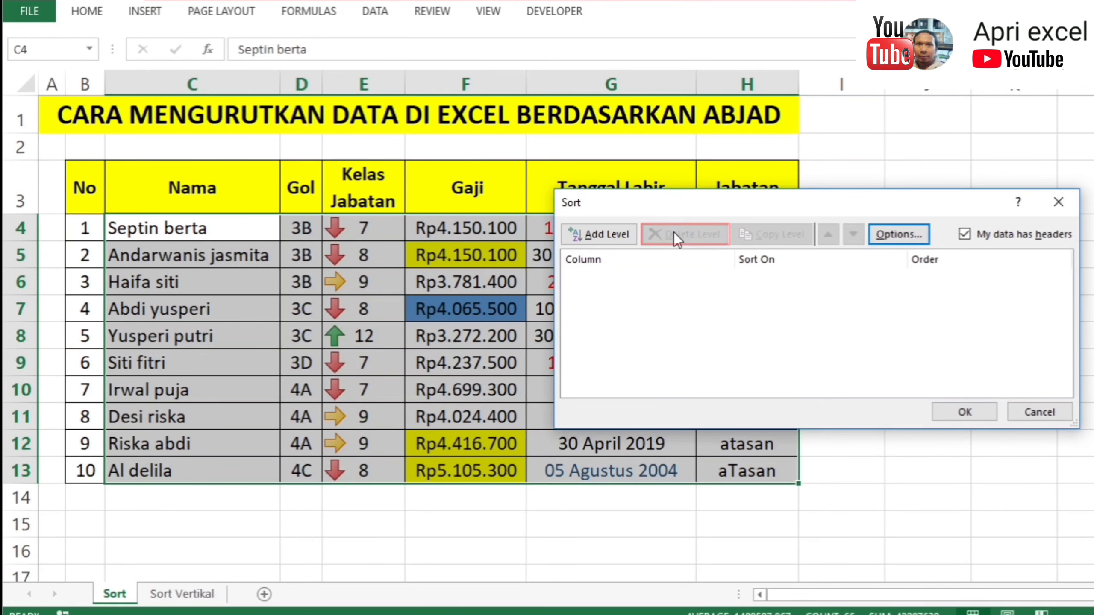
Step: Add a sort level on the Nama column by values, A to Z, and apply the sort
click(607, 236)
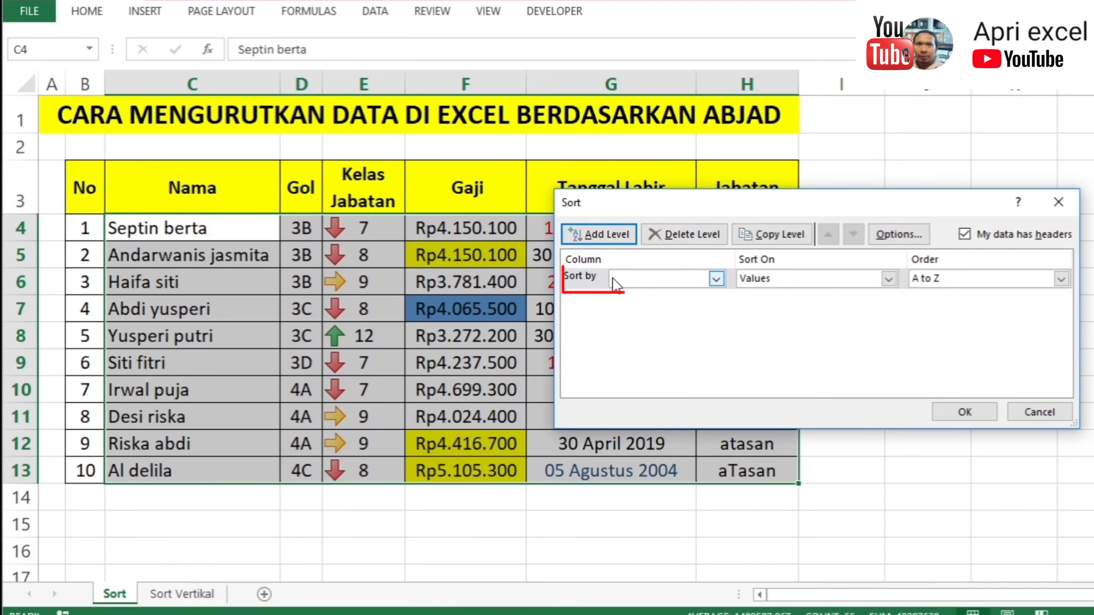
click(644, 275)
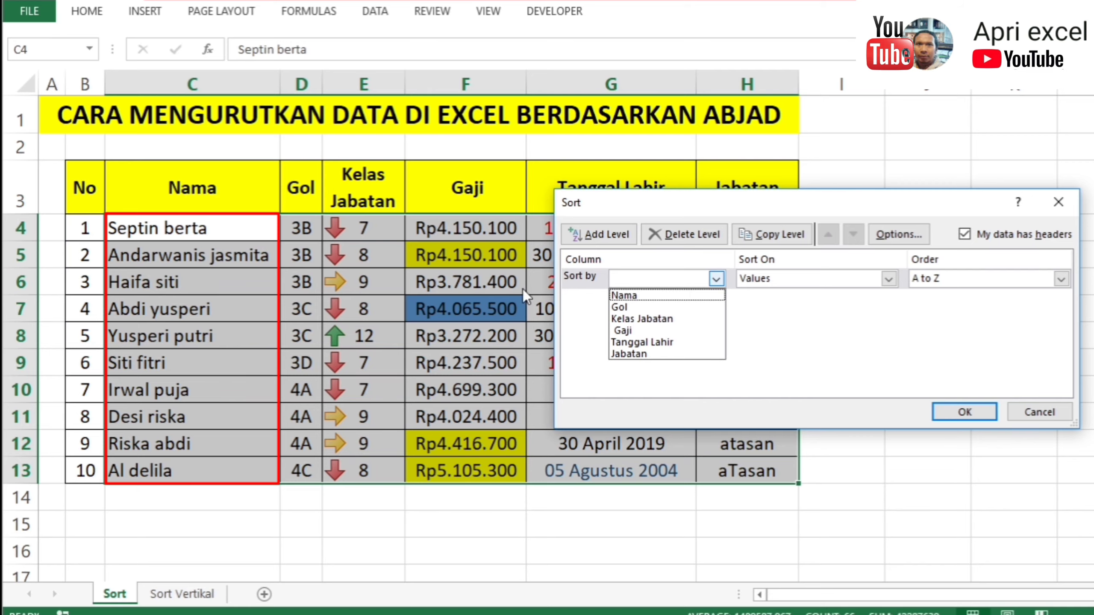
click(624, 295)
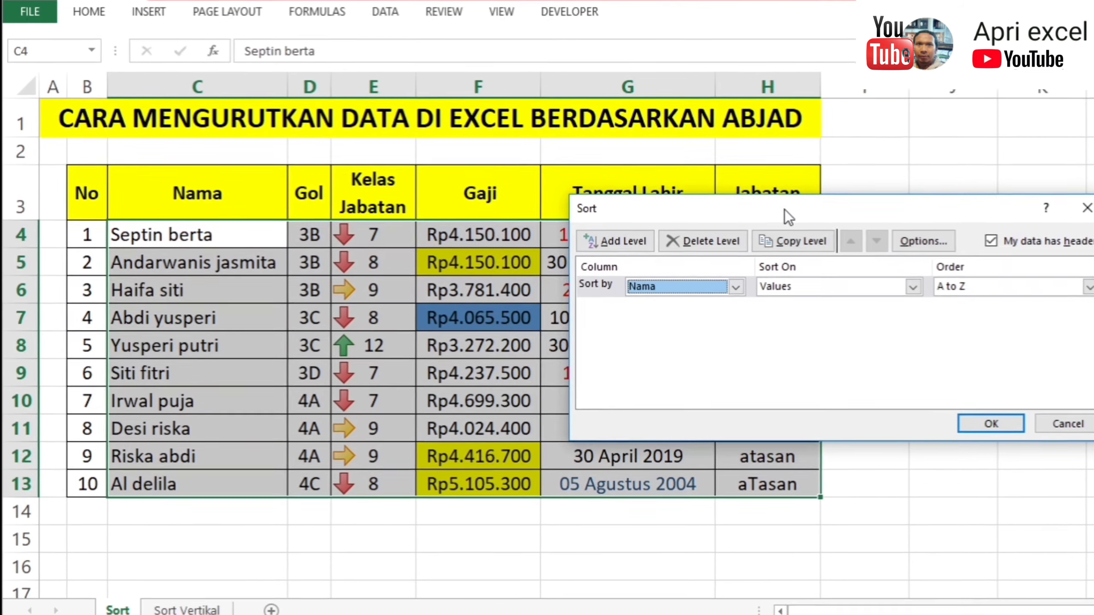
drag(785, 210, 612, 263)
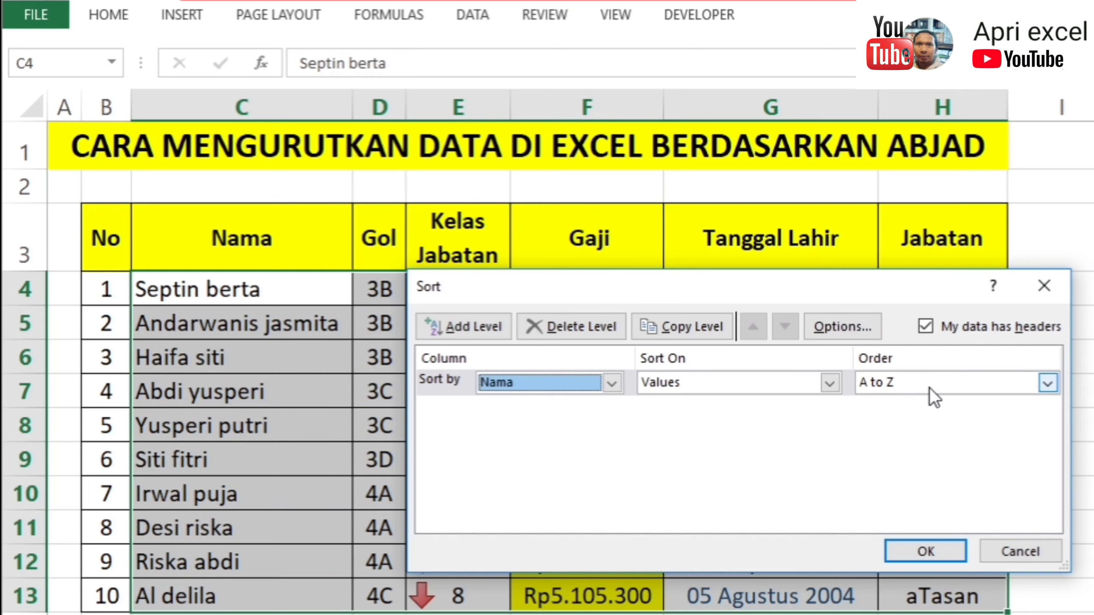
click(913, 554)
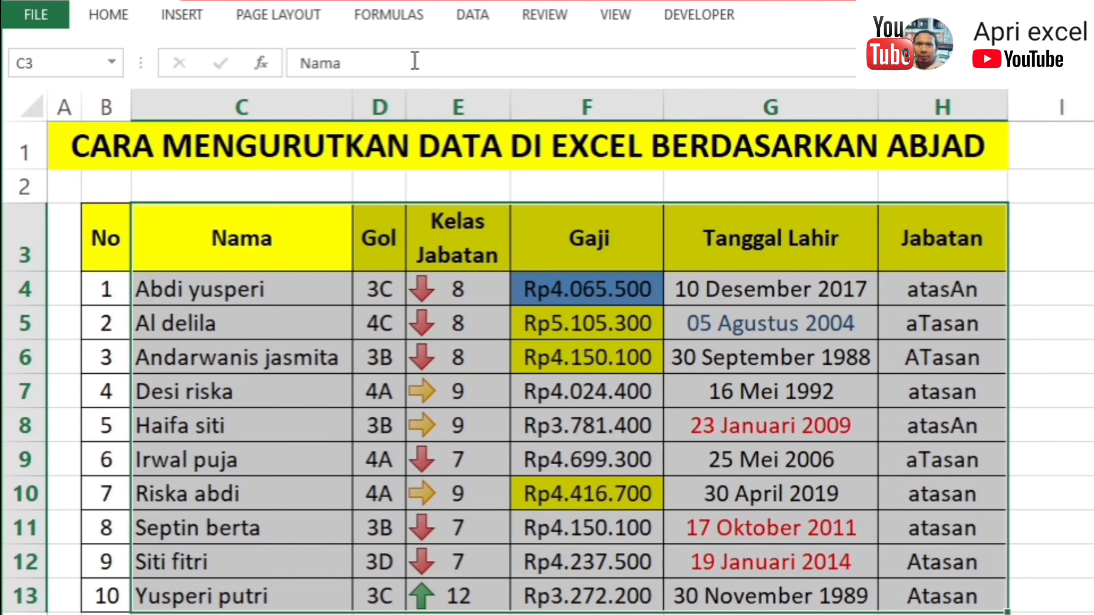
Step: Reopen the custom sort for the same table and change the first sort level's column to Gol
click(472, 15)
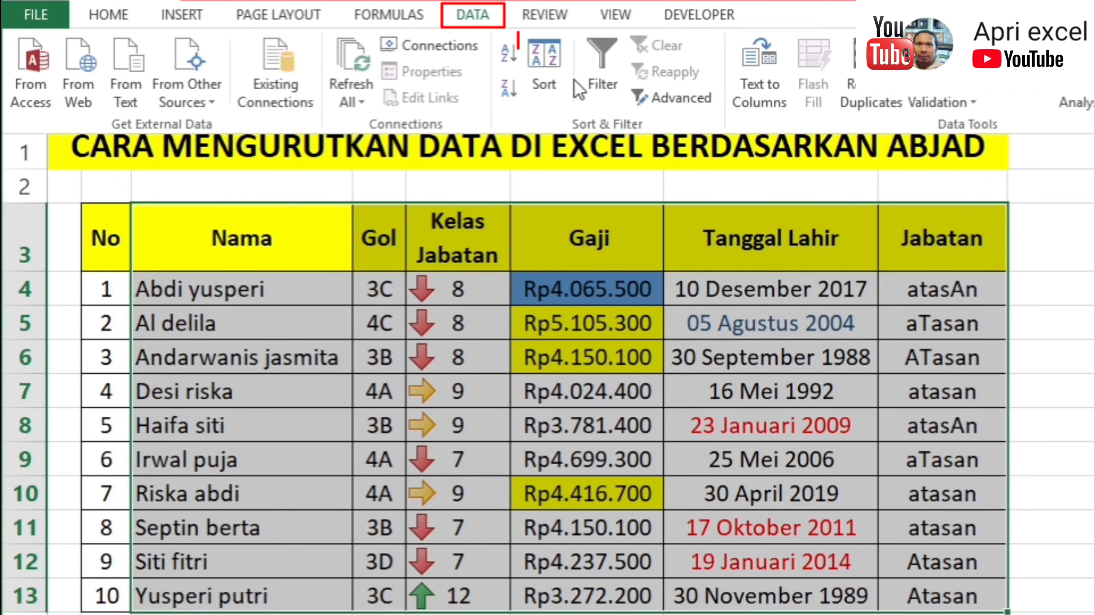
click(549, 63)
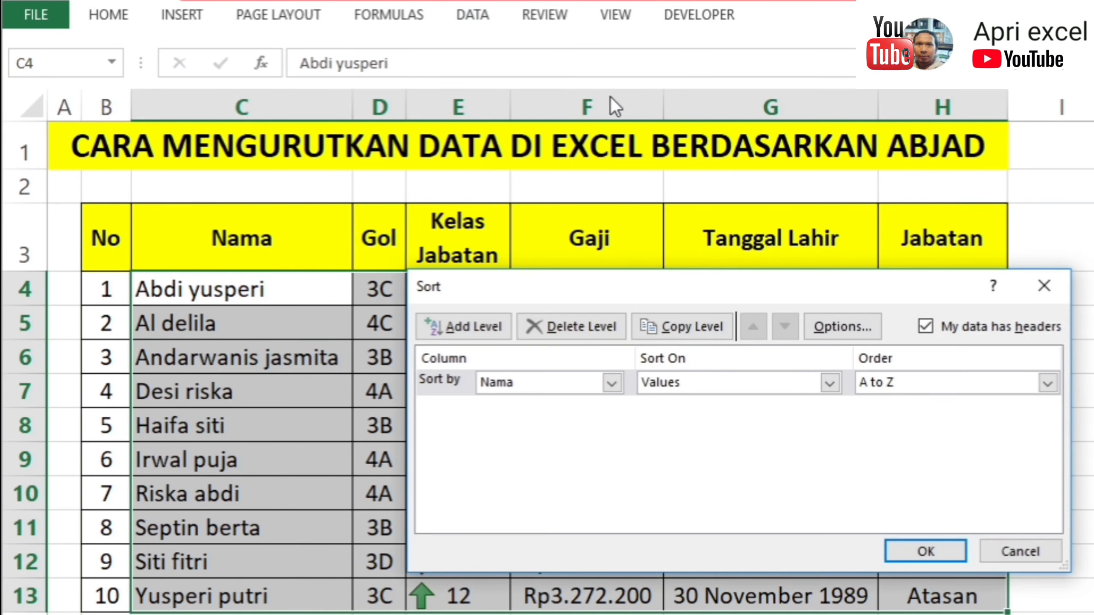
drag(615, 288, 676, 252)
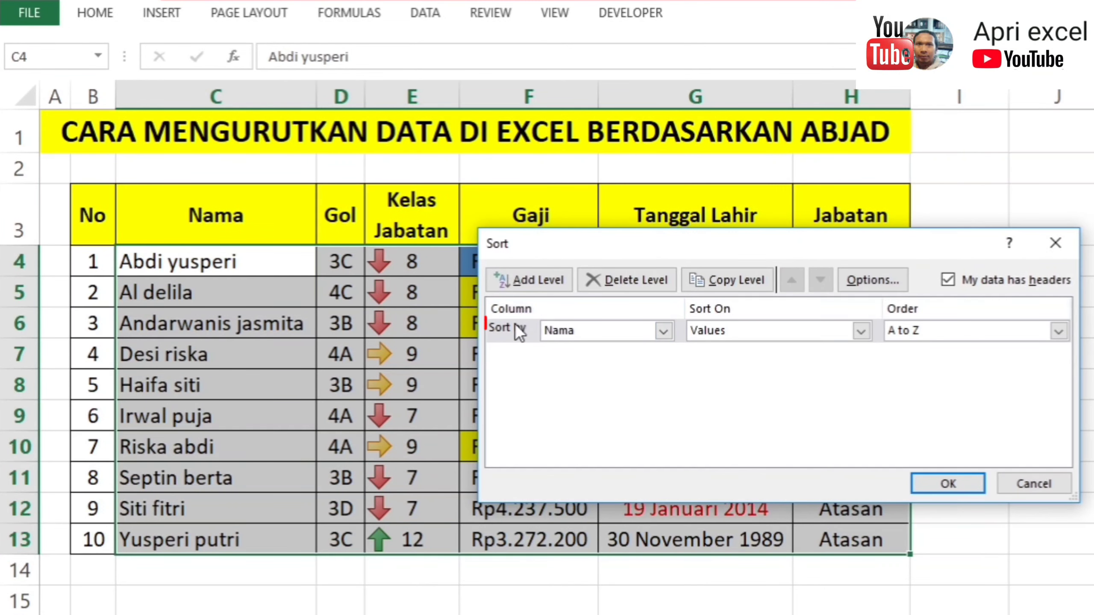
click(568, 336)
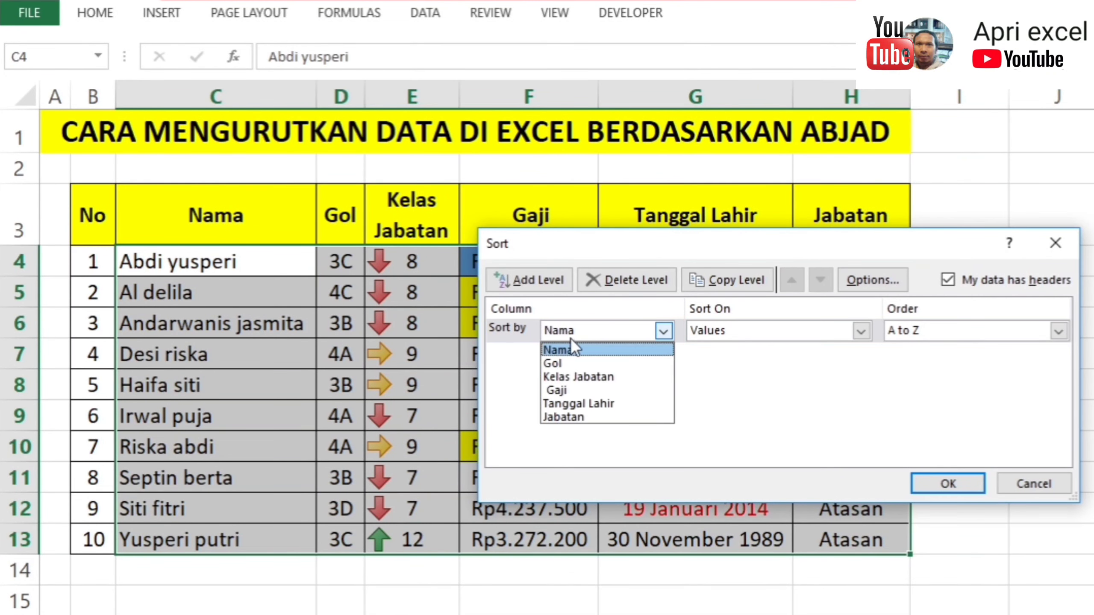
click(575, 363)
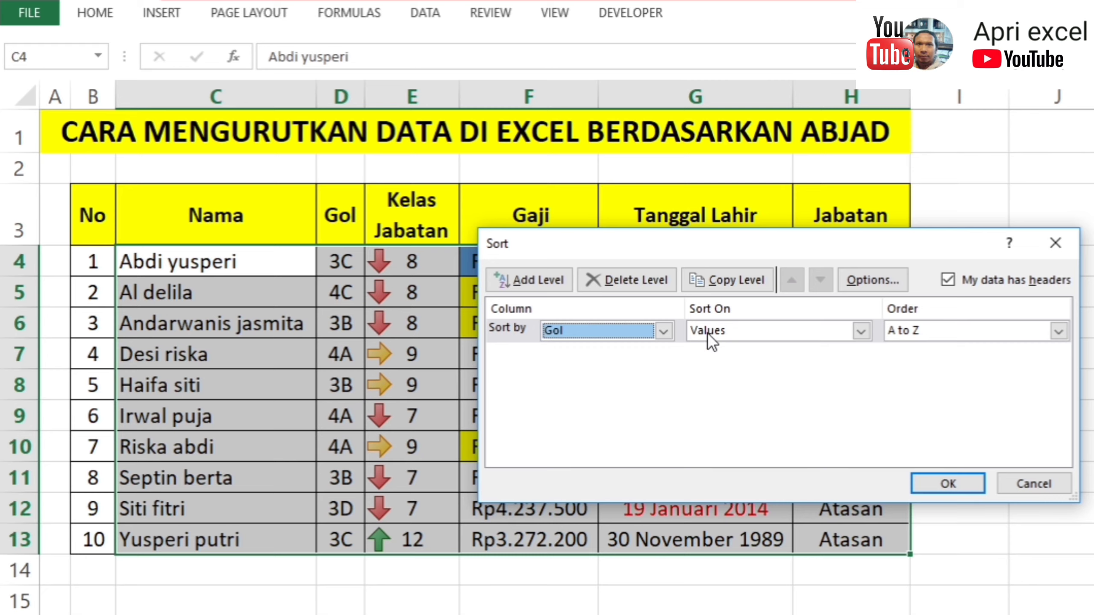
Step: Add a second sort level on Kelas Jabatan by values, Smallest to Largest, and apply the sort
click(535, 280)
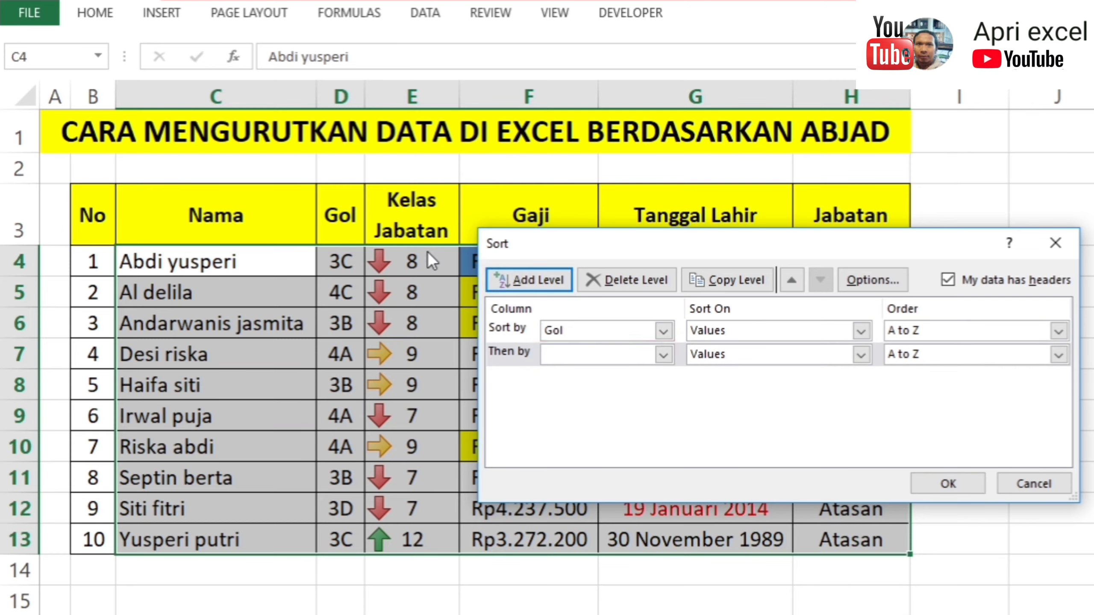
click(638, 358)
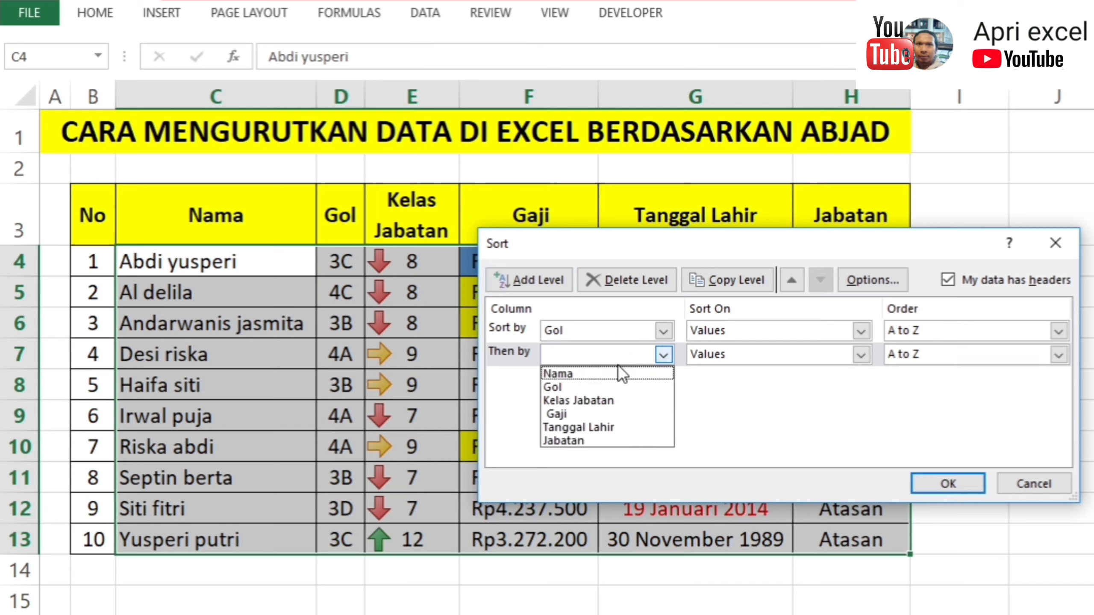
click(577, 403)
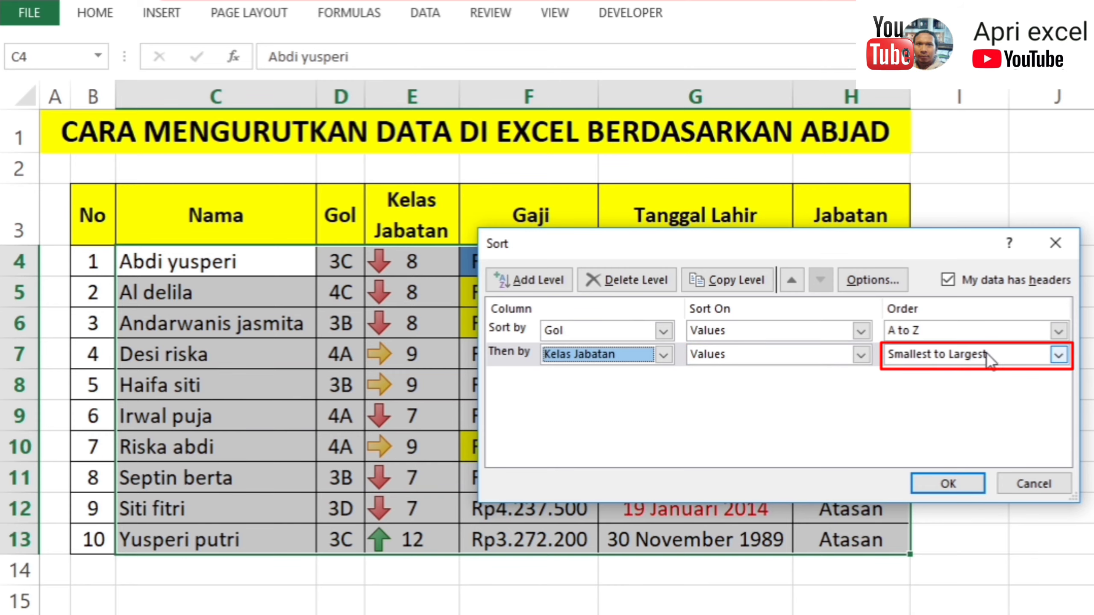
click(939, 484)
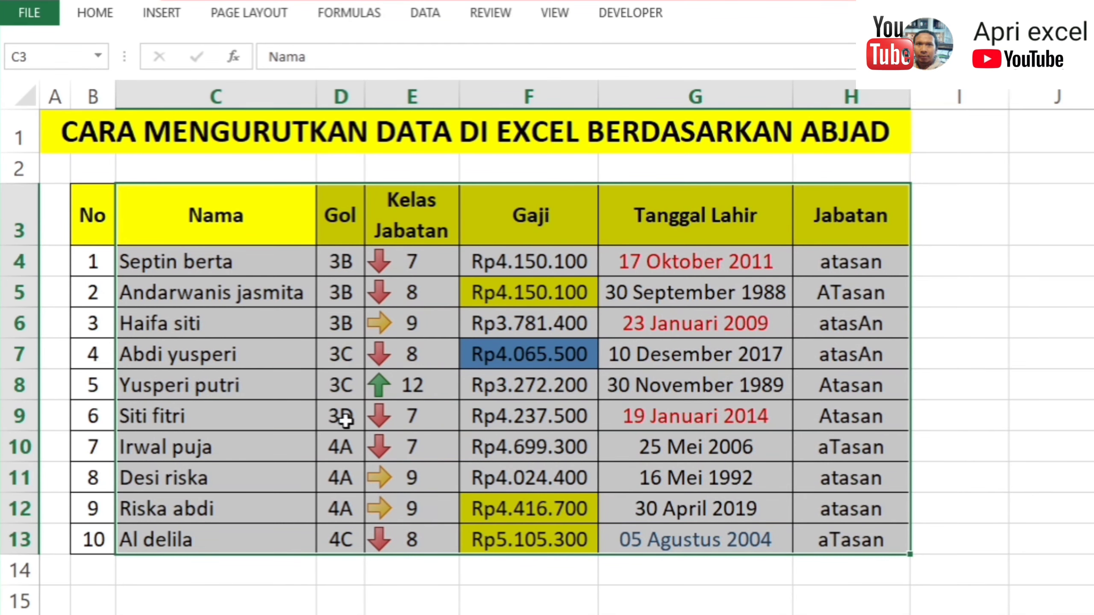
Step: Examine the order of the Gol groups and of the Kelas Jabatan values within each group
click(341, 322)
drag(351, 255, 350, 386)
click(346, 417)
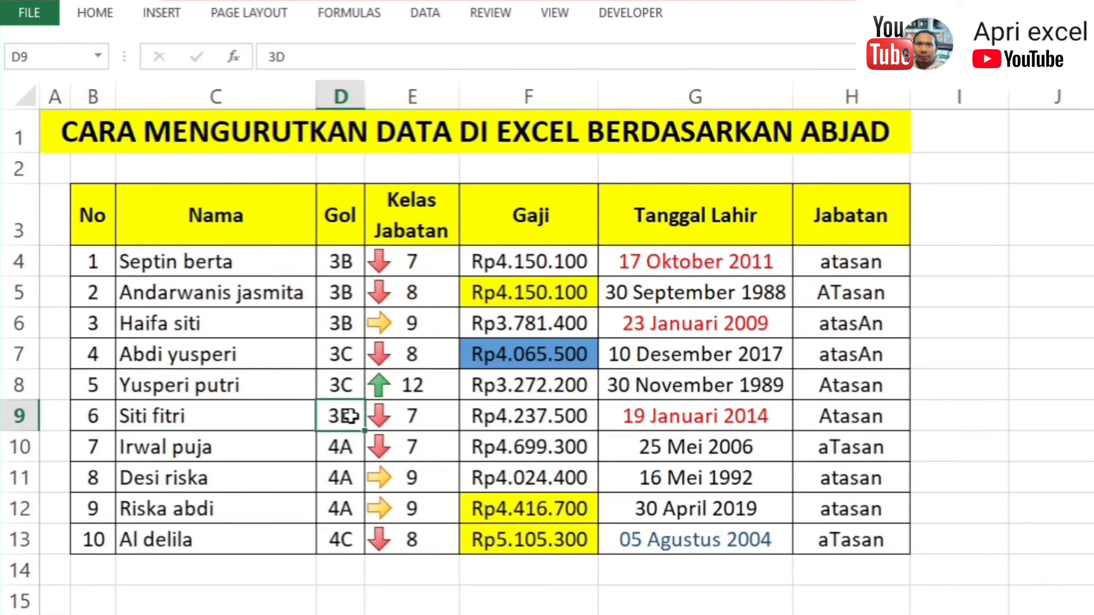
click(343, 561)
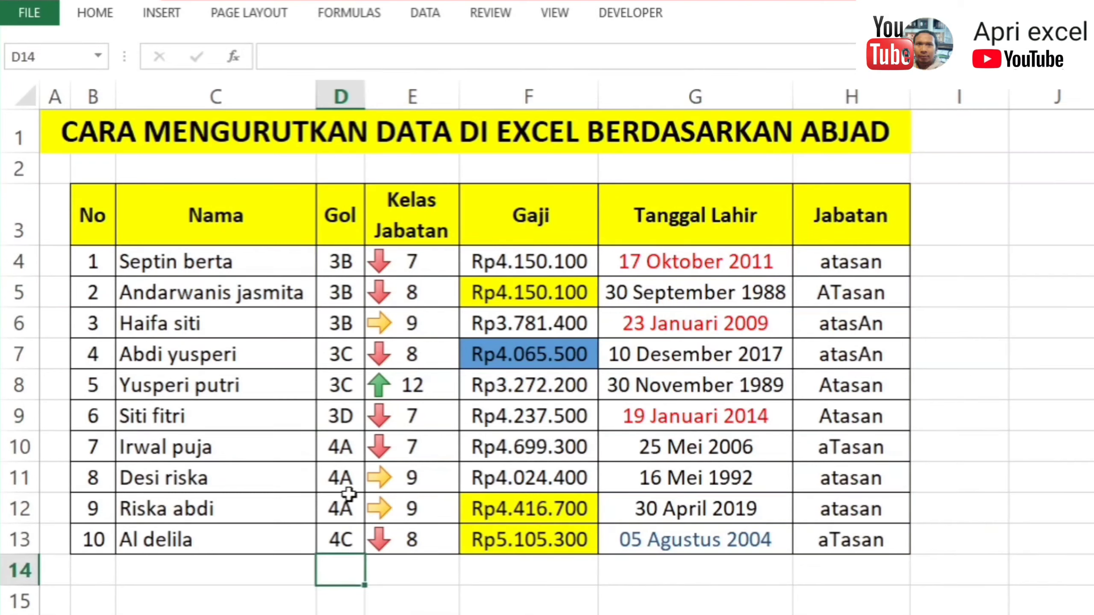
click(348, 262)
drag(347, 262, 413, 329)
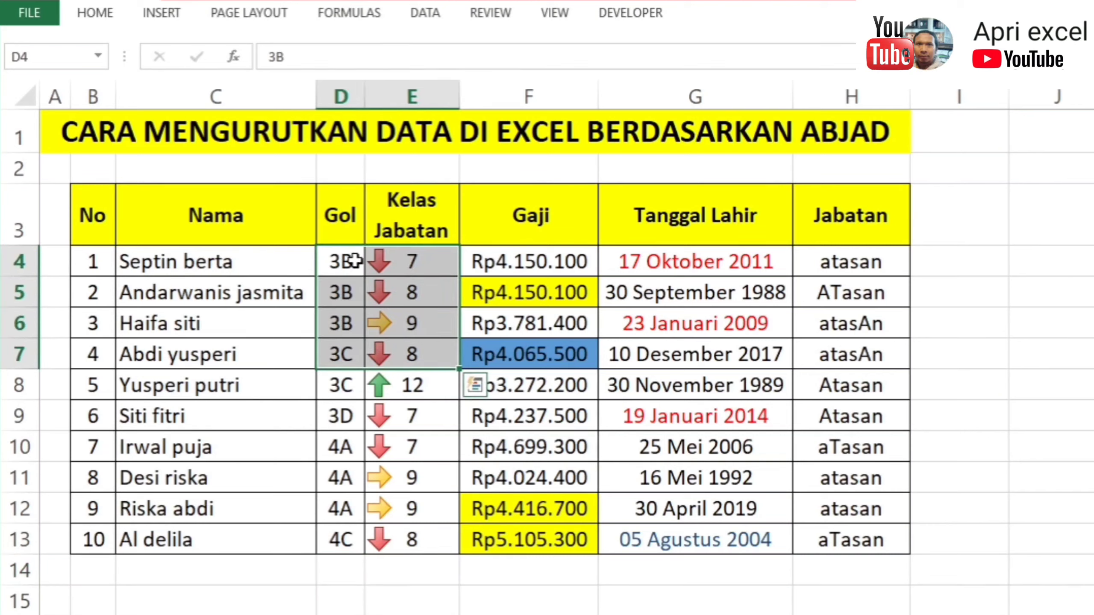
drag(353, 258, 432, 320)
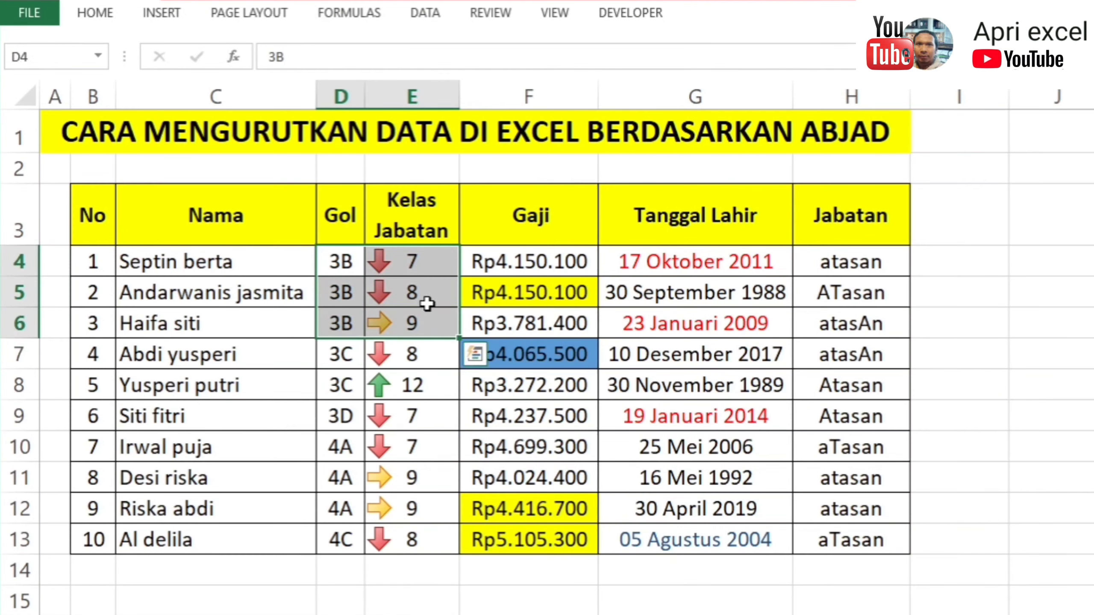
drag(332, 354, 420, 390)
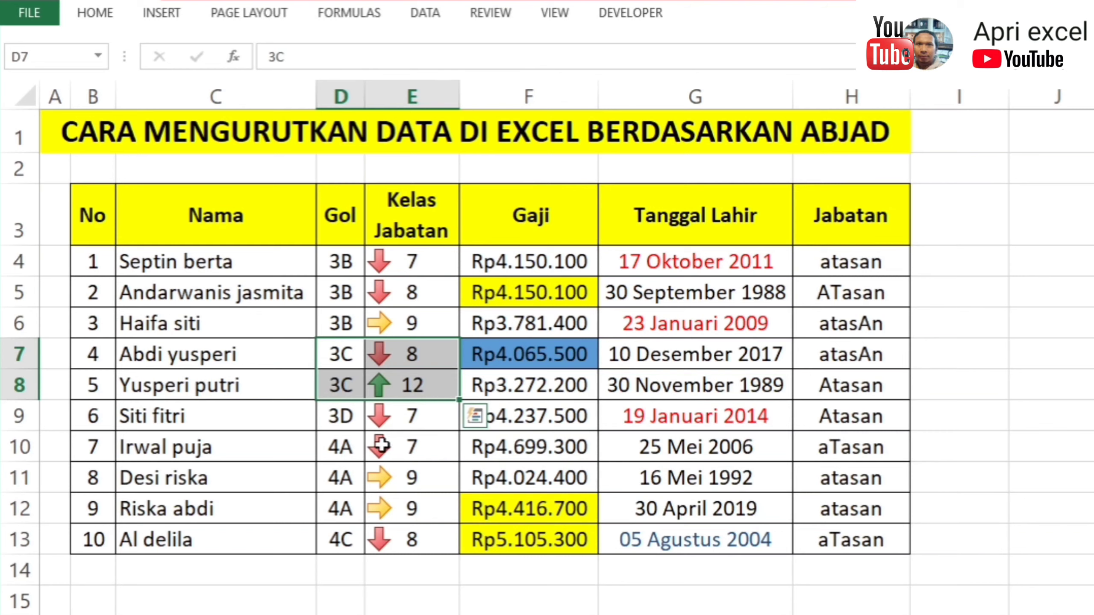
drag(354, 445, 425, 502)
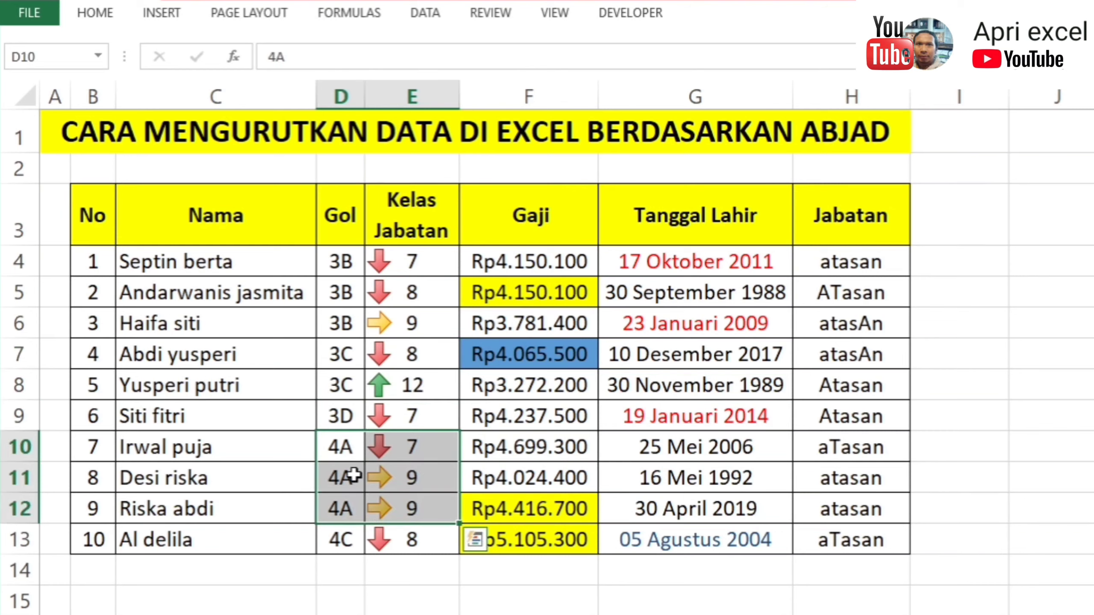
Step: Open the custom sort for the table range C3:H13 and delete the Gol sort level
drag(215, 215, 899, 539)
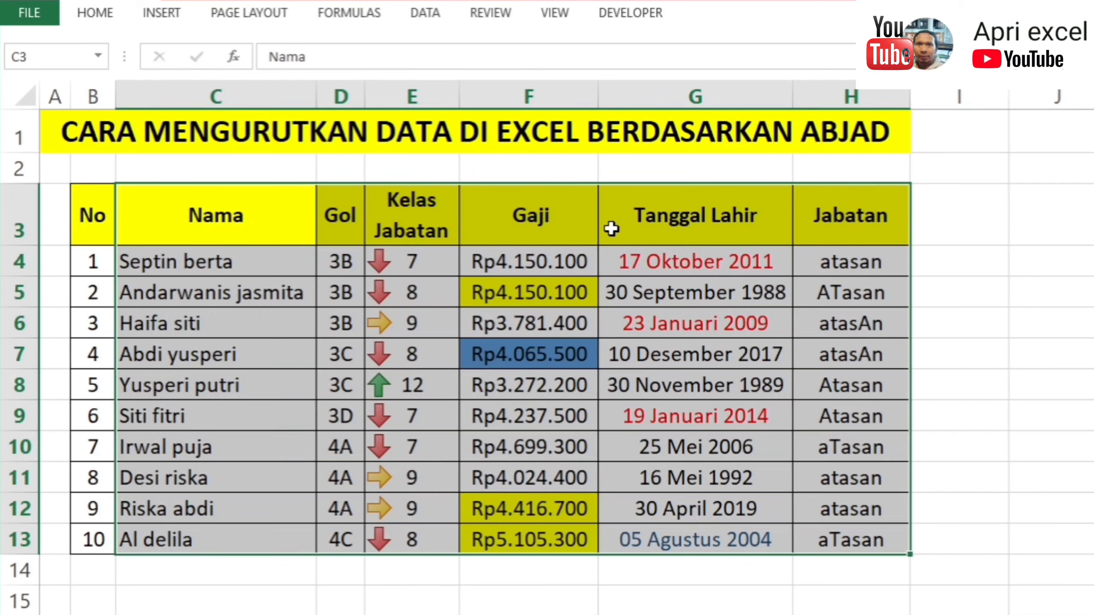
click(427, 12)
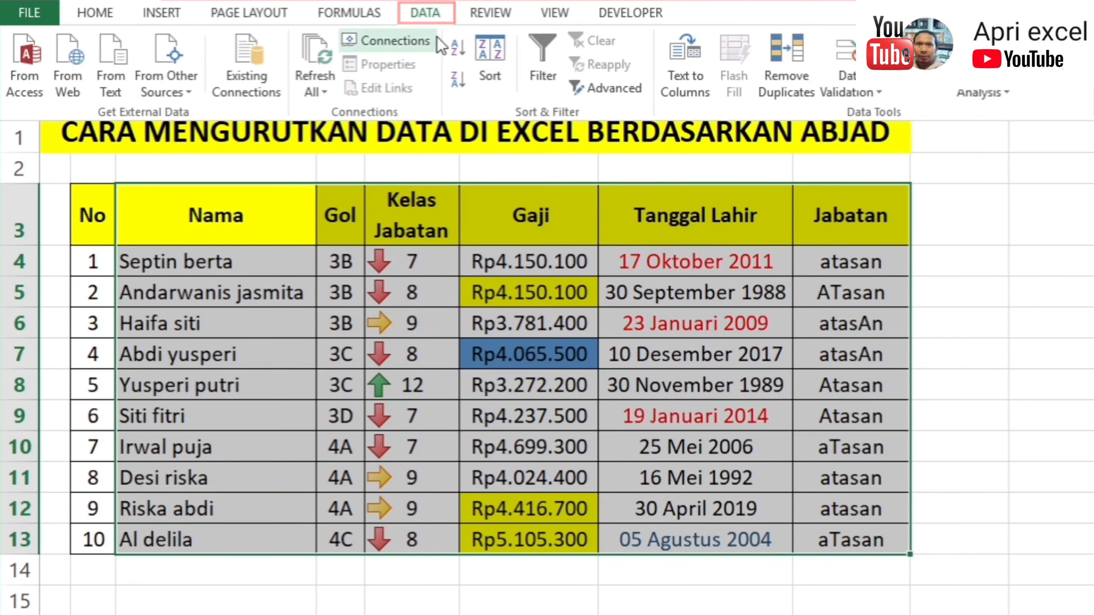
click(492, 54)
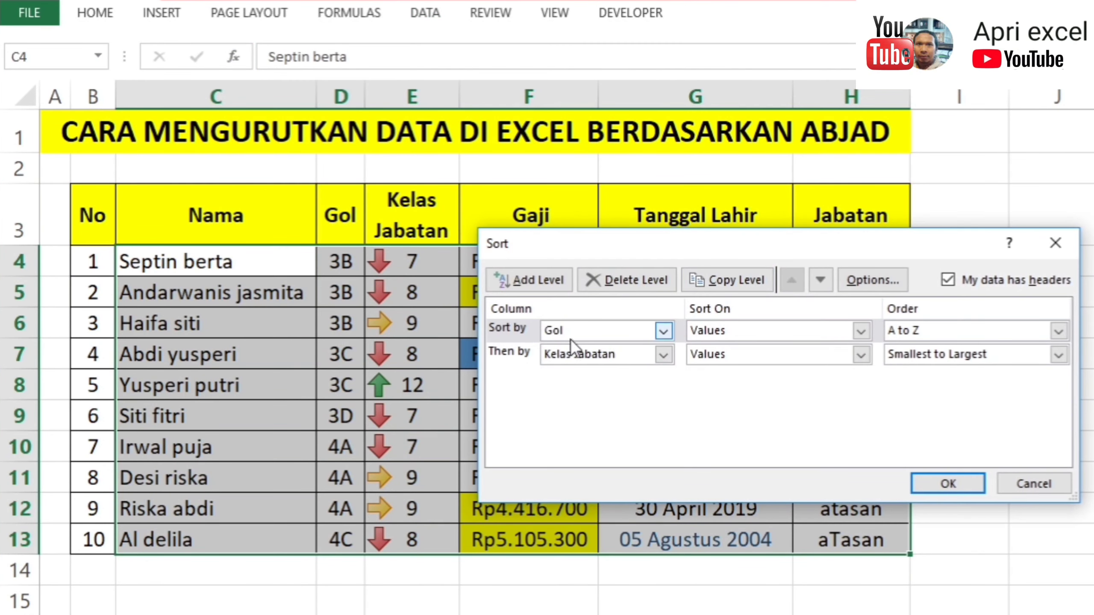
click(508, 331)
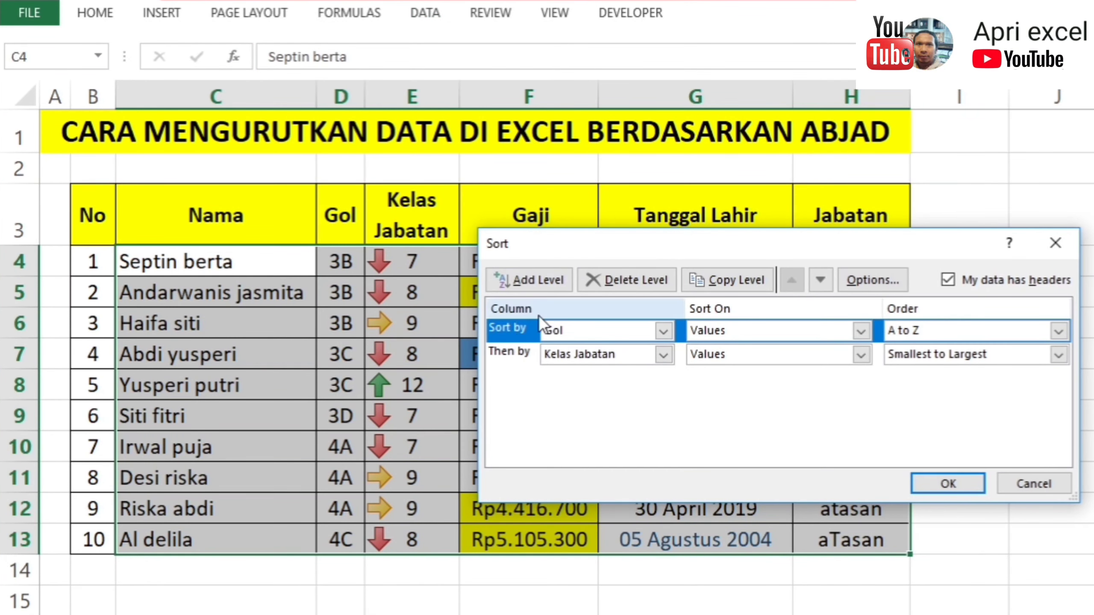
click(638, 280)
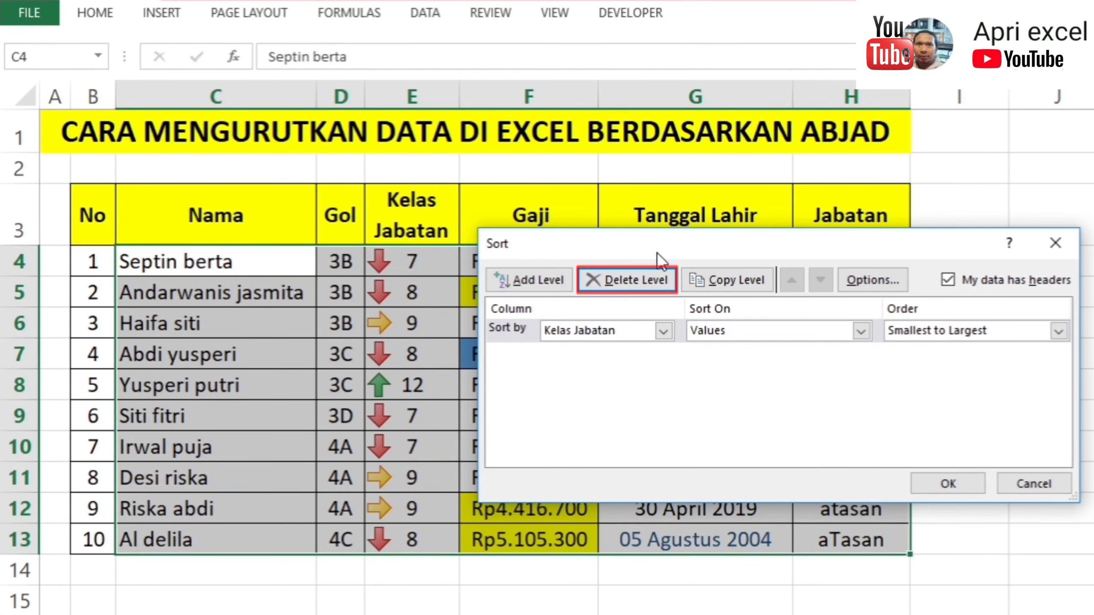
Step: Sort the Kelas Jabatan column by Cell Icon with the red down arrow On Top and apply the sort
drag(655, 251, 671, 219)
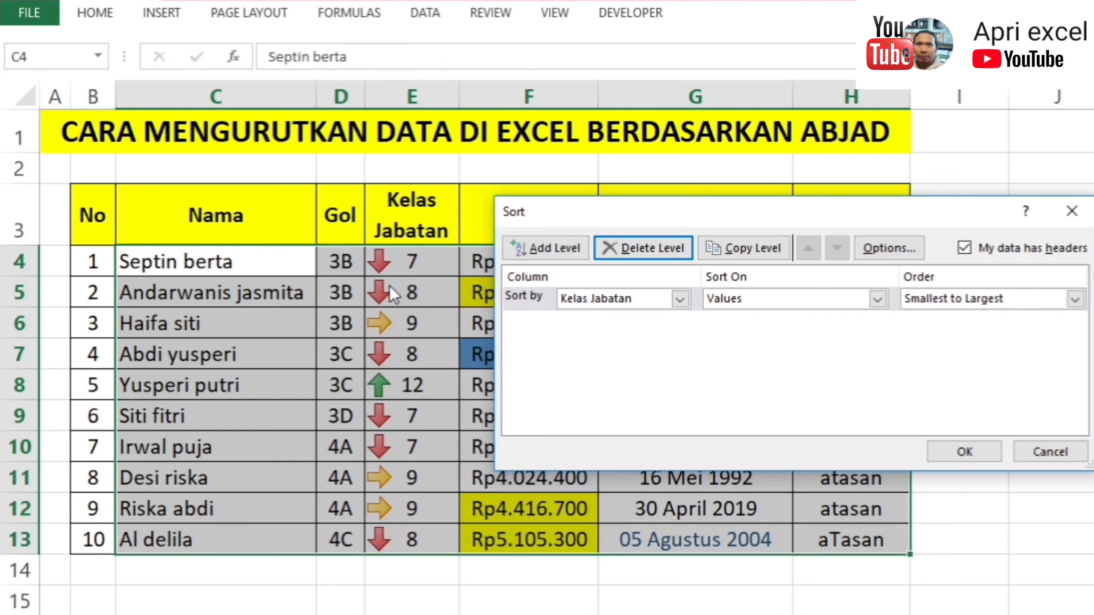
click(749, 299)
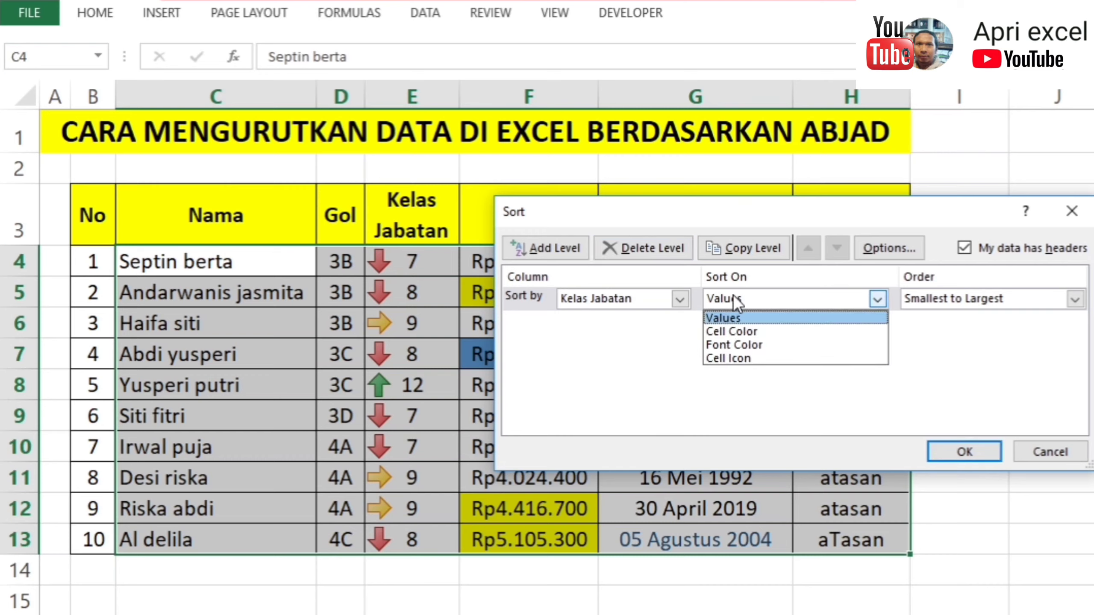
click(749, 366)
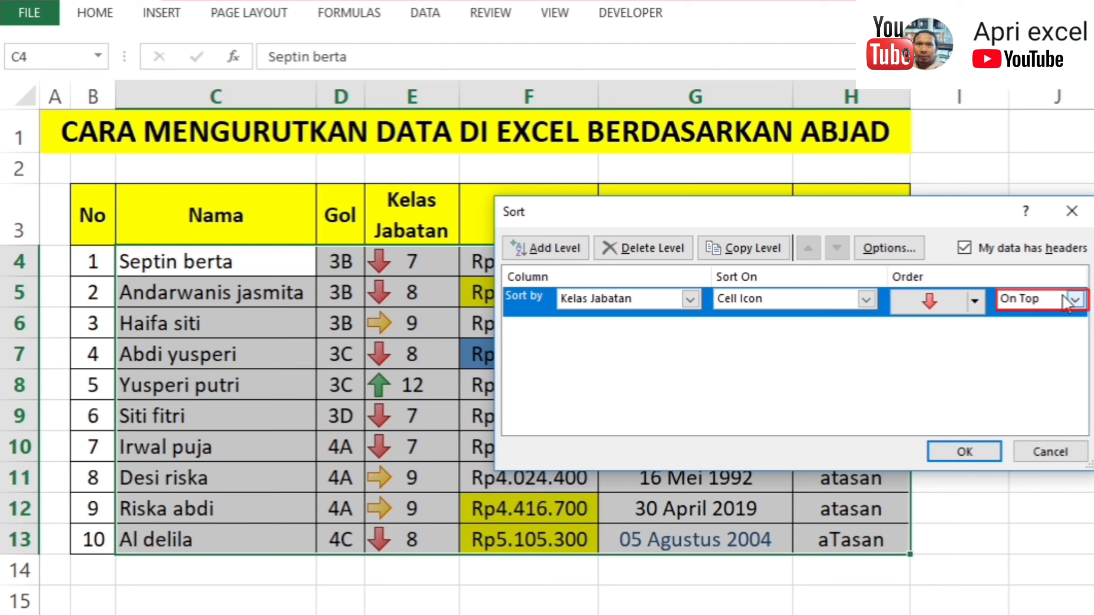
click(970, 453)
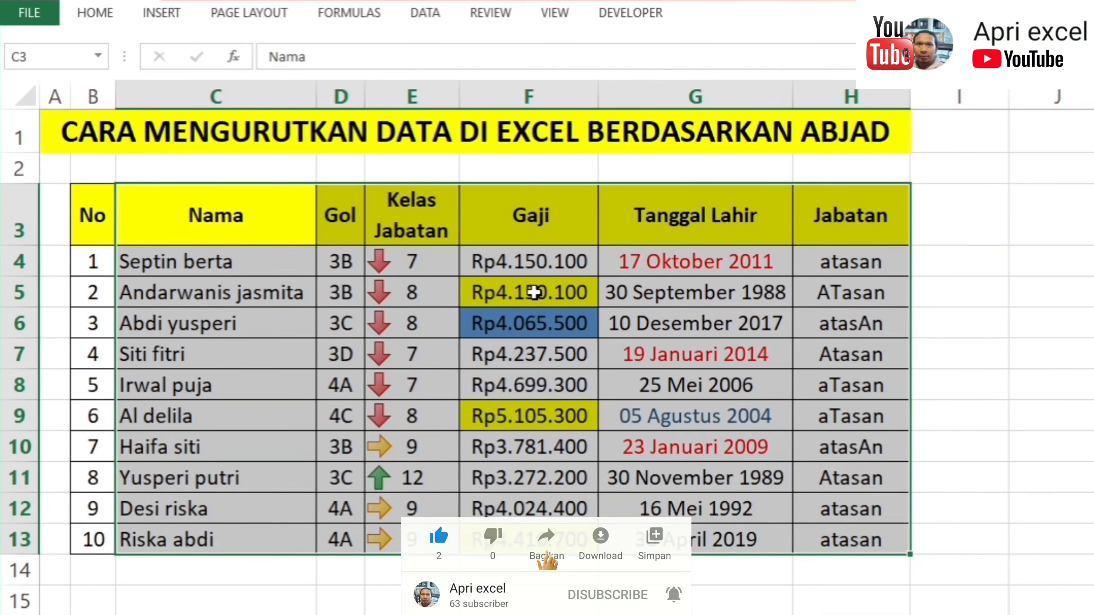
click(534, 293)
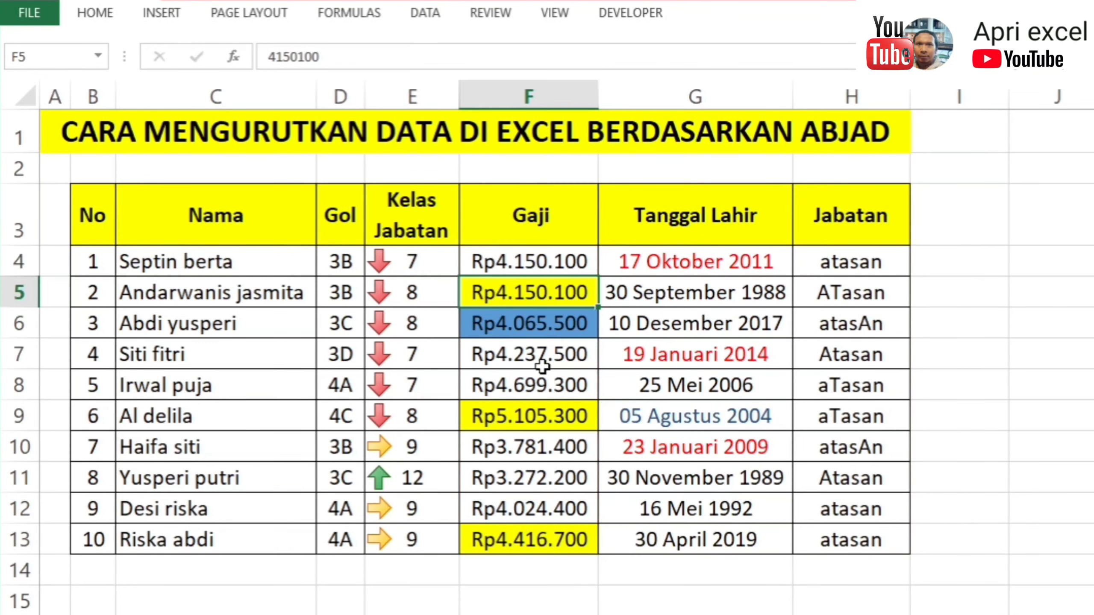
Step: Reopen the custom sort for the table range C3:H13 and change the sort level's column to Gaji
drag(231, 217, 840, 541)
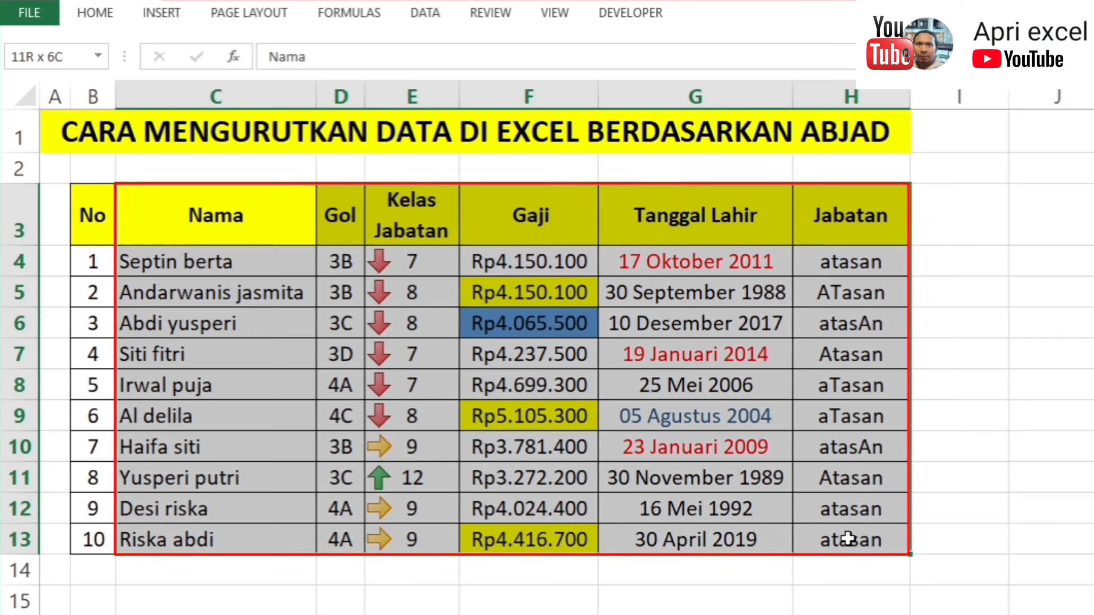
click(425, 13)
click(494, 65)
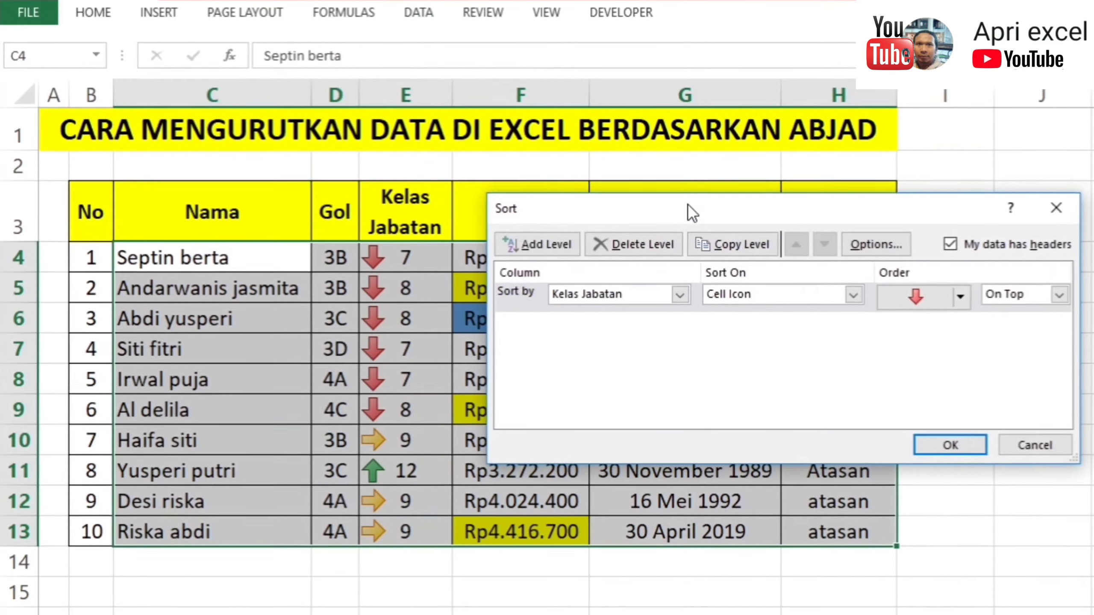
drag(700, 210, 807, 258)
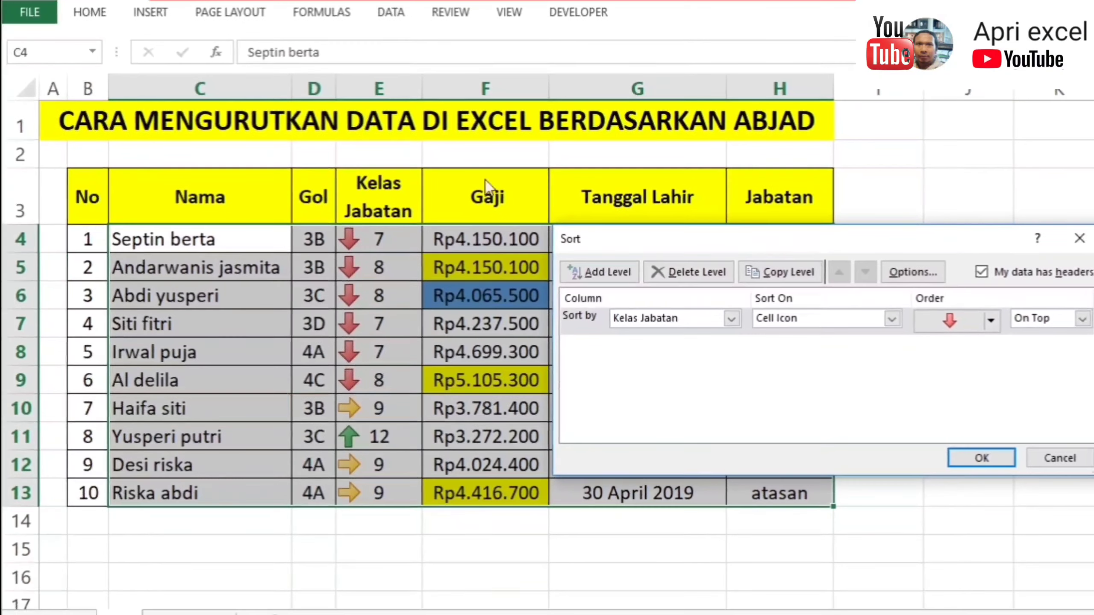
click(650, 319)
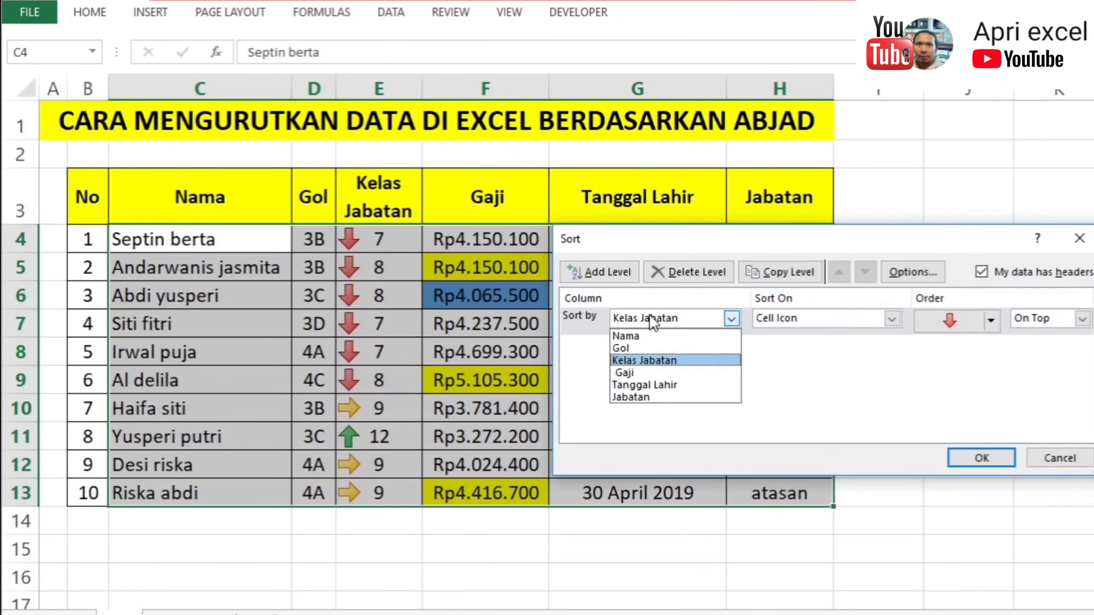
click(650, 372)
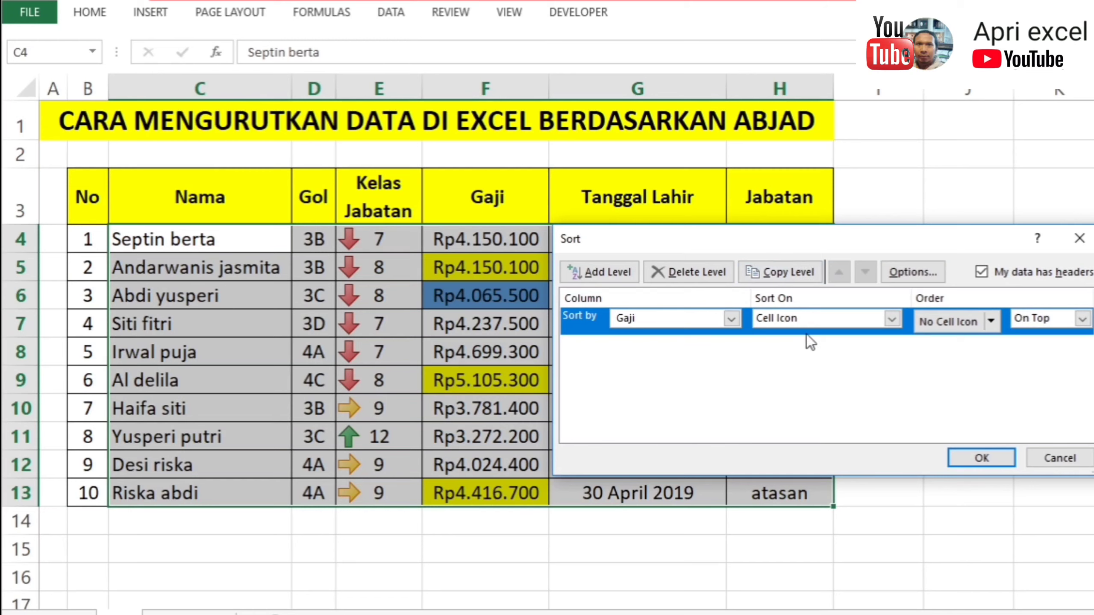
Step: Set the Gaji level to sort on Cell Color with yellow On Top and apply the sort
click(827, 318)
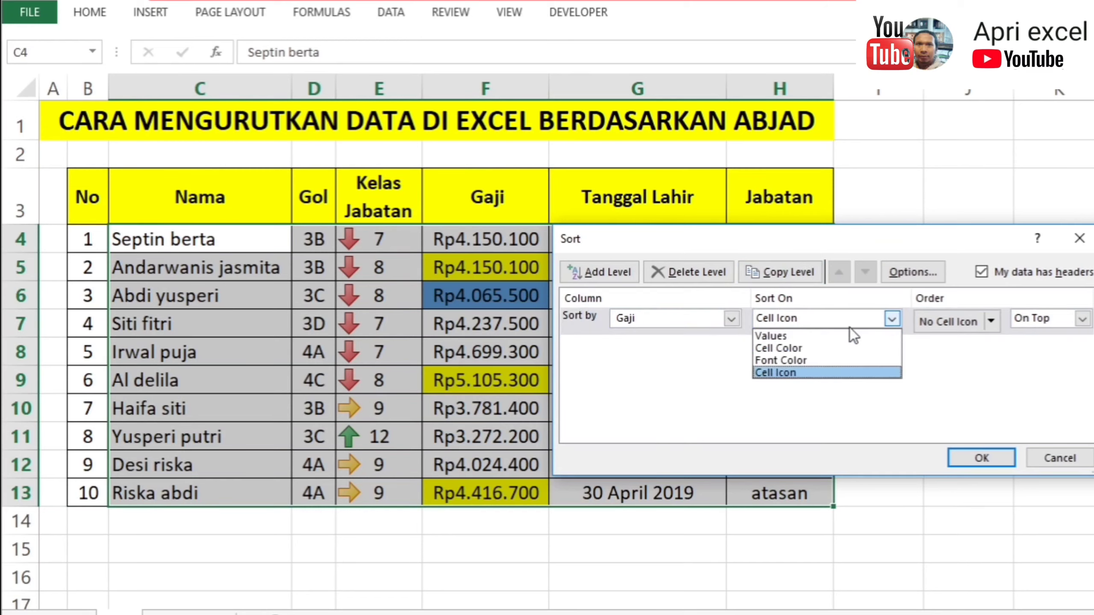
click(840, 349)
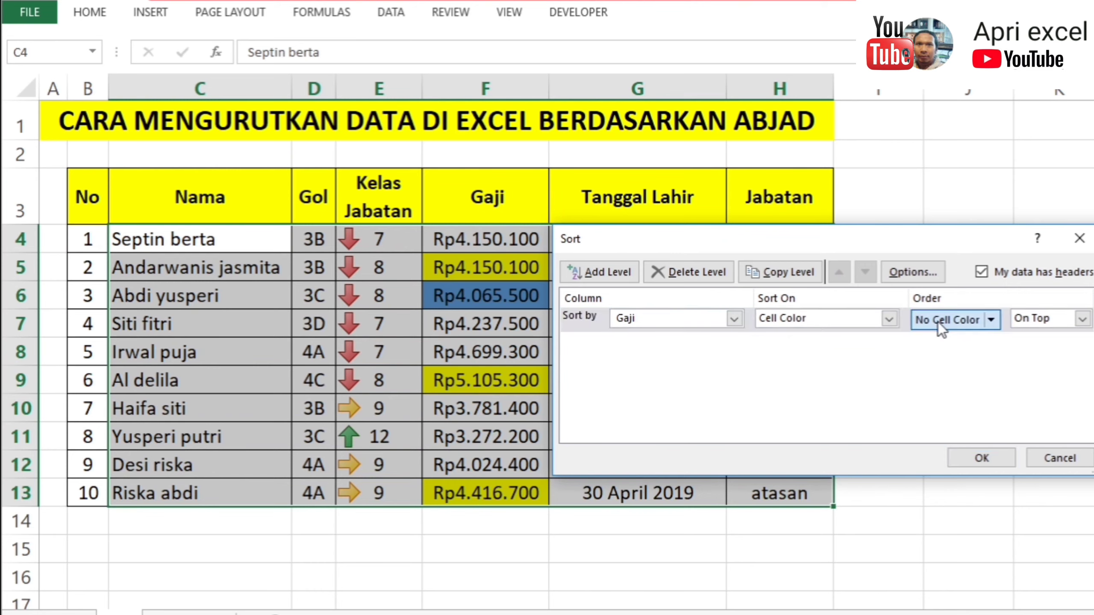
click(991, 322)
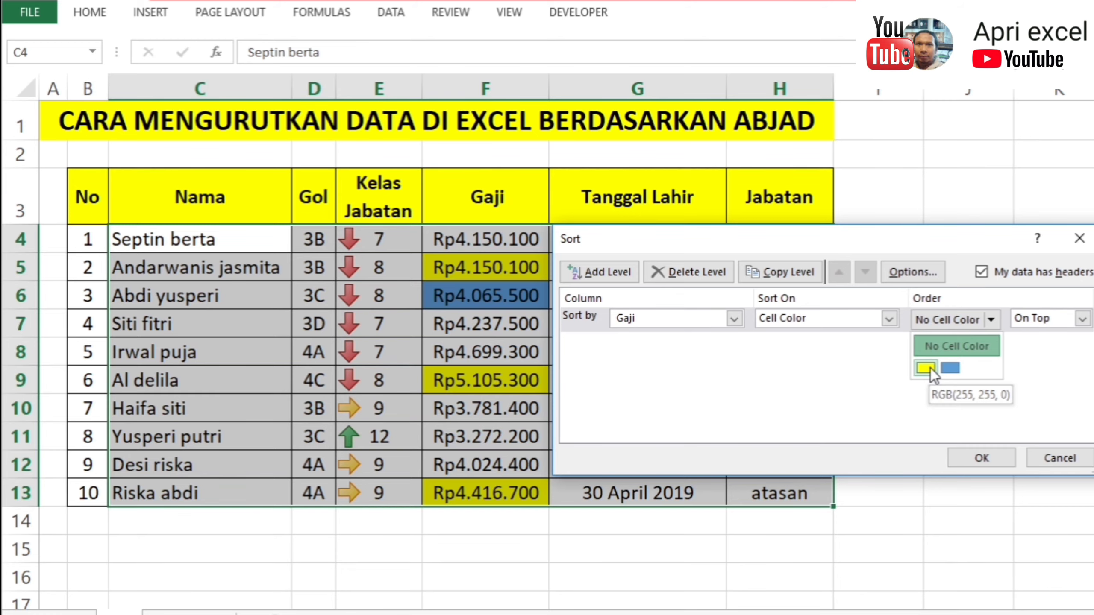
click(930, 368)
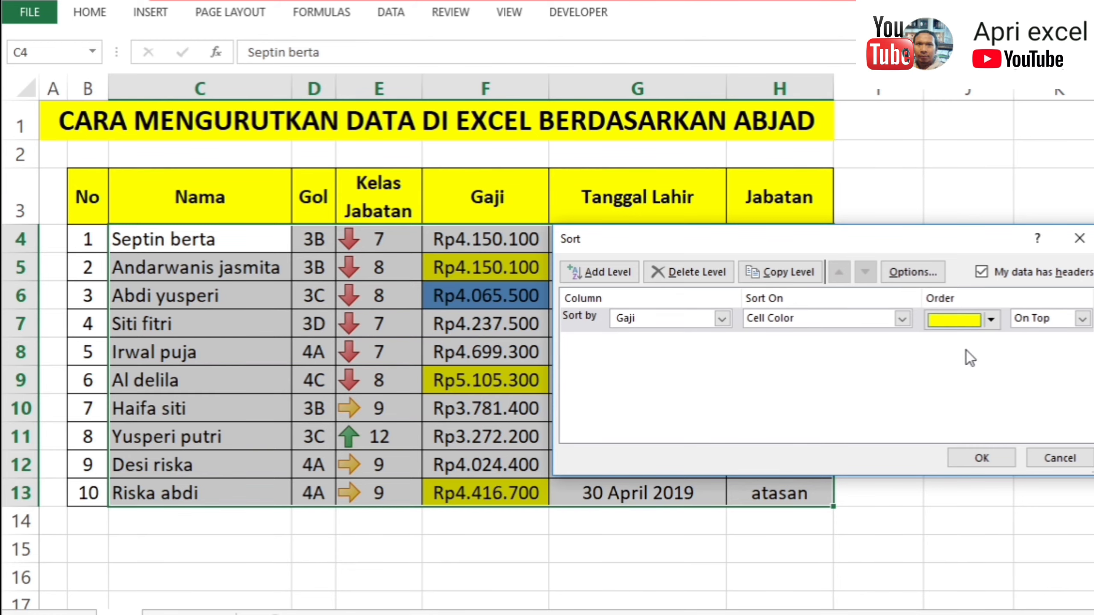
click(982, 458)
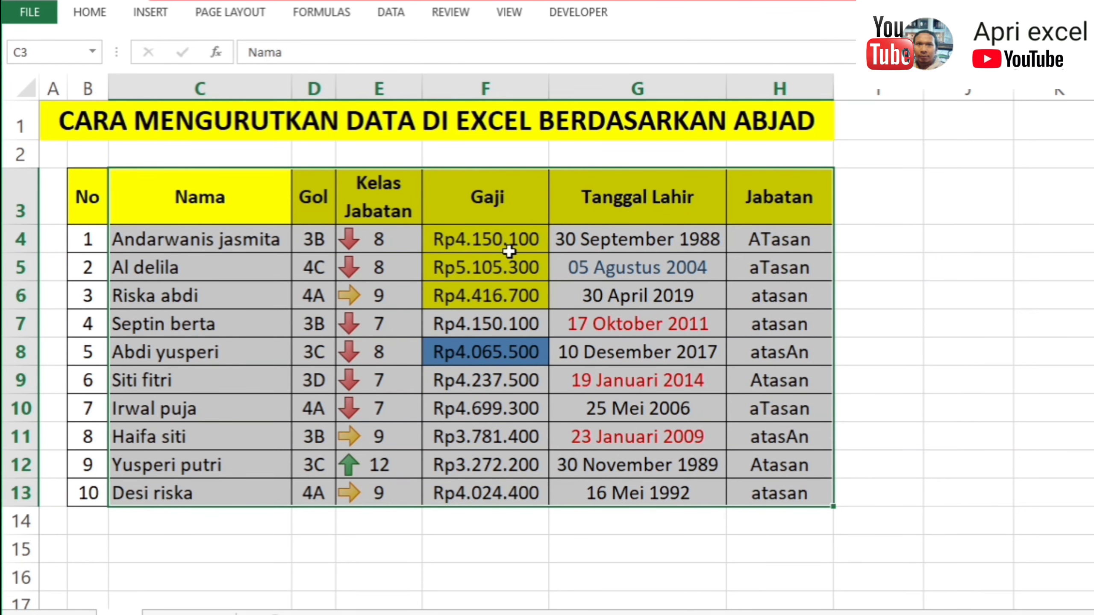
click(648, 273)
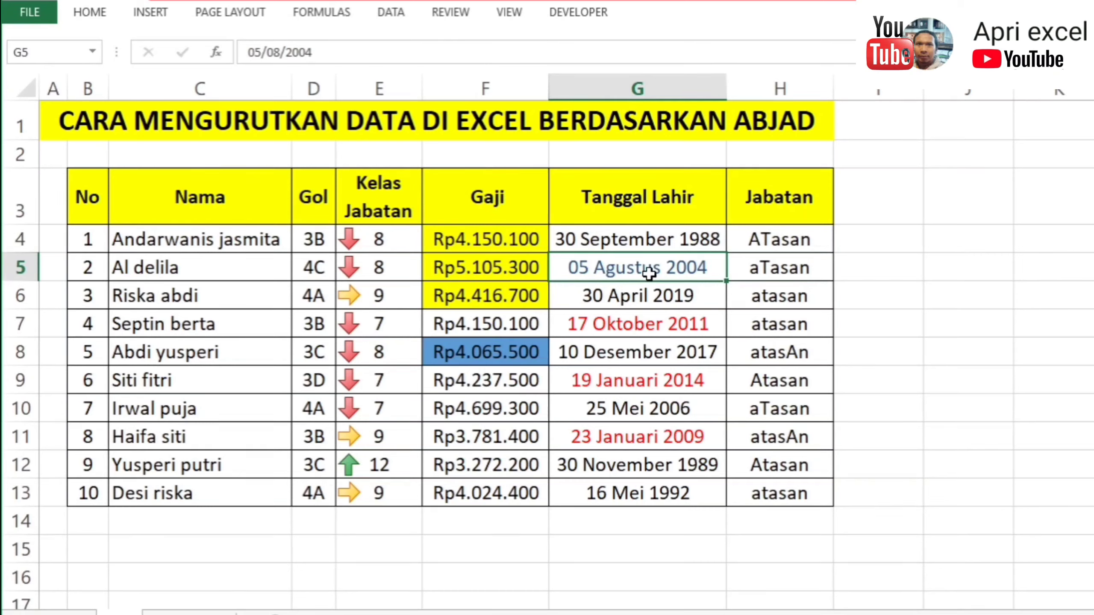
click(640, 238)
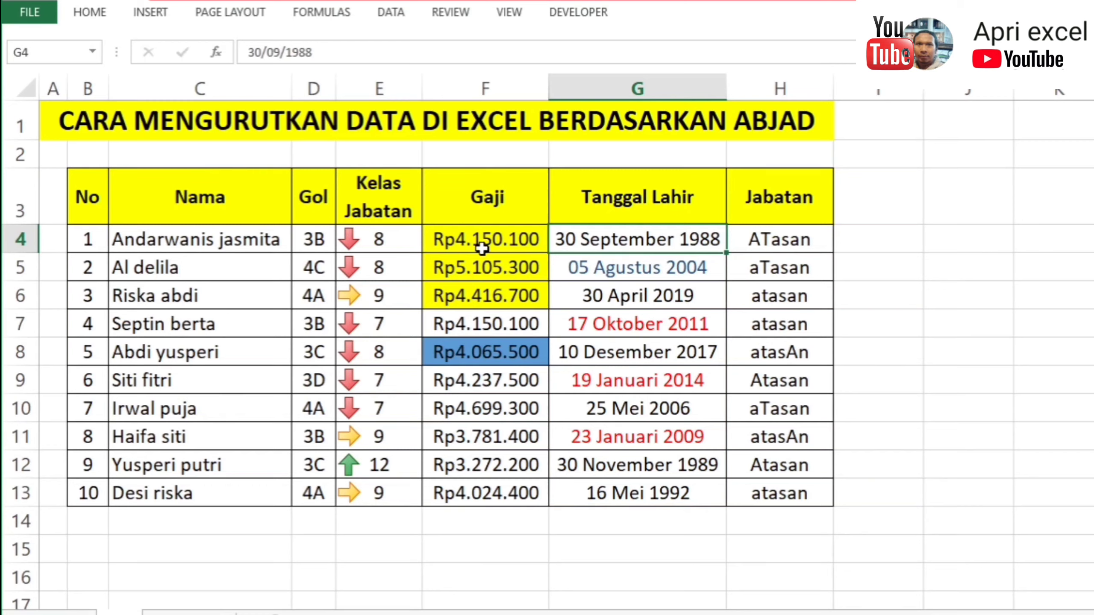
drag(229, 235, 374, 271)
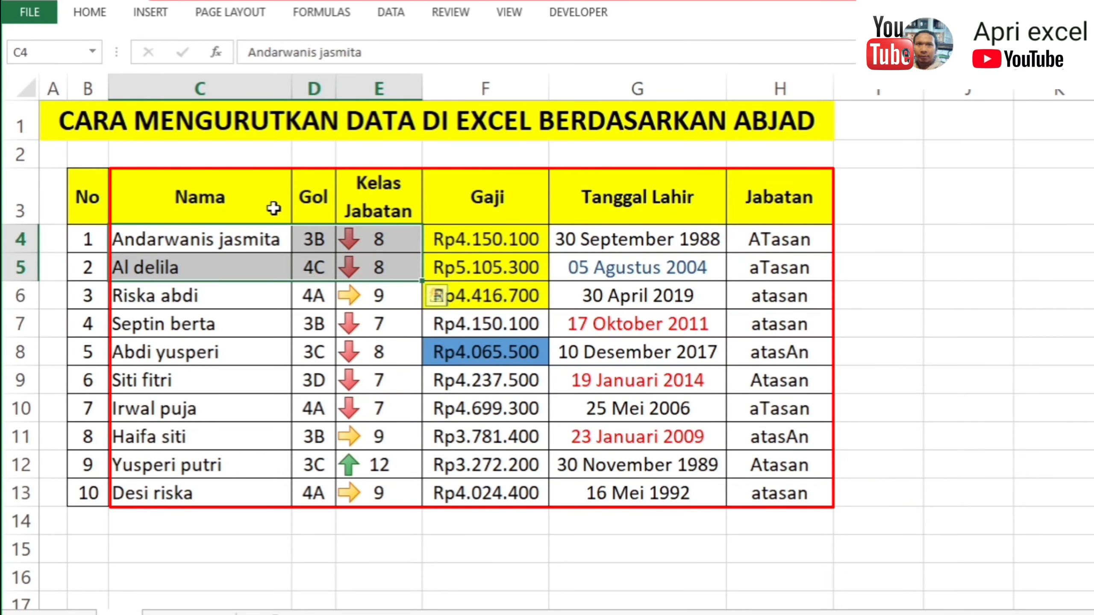
Step: Reopen the custom sort for the table range C3:H13 and change the sort level's column to Tanggal Lahir
drag(274, 209, 797, 496)
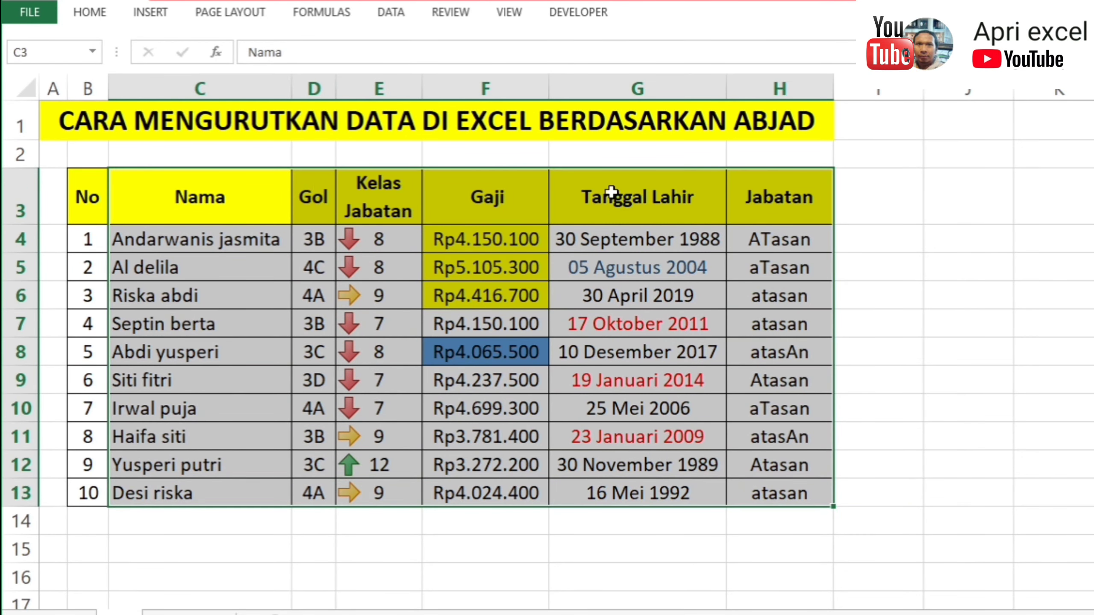
click(391, 20)
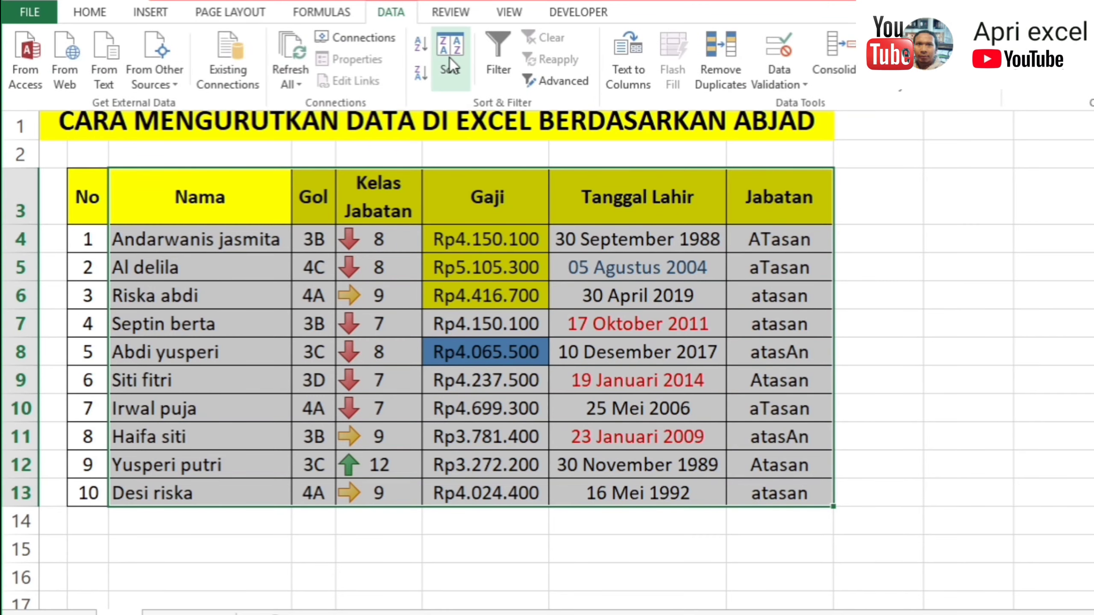
click(450, 58)
drag(802, 251, 340, 334)
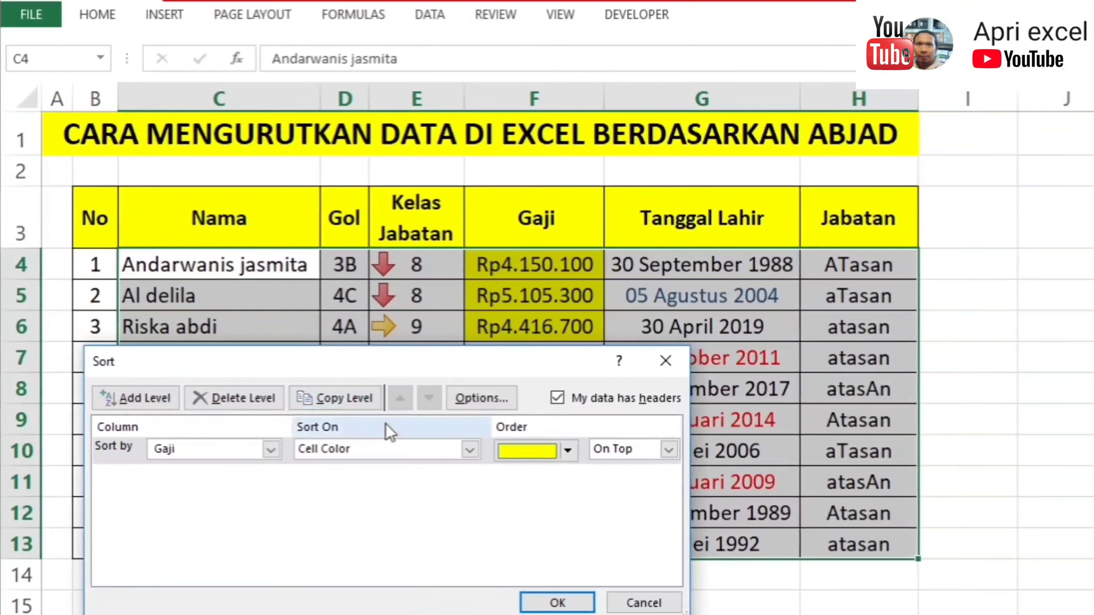
click(267, 443)
click(197, 521)
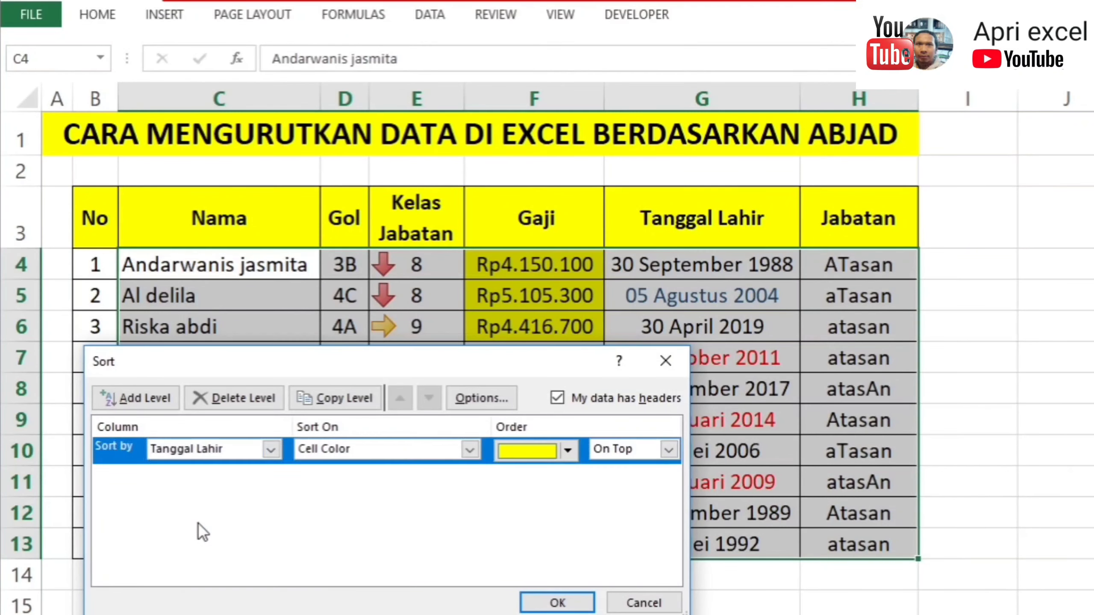
Step: Set the Tanggal Lahir level to sort on Font Color with red On Top and apply the sort
click(339, 449)
click(345, 497)
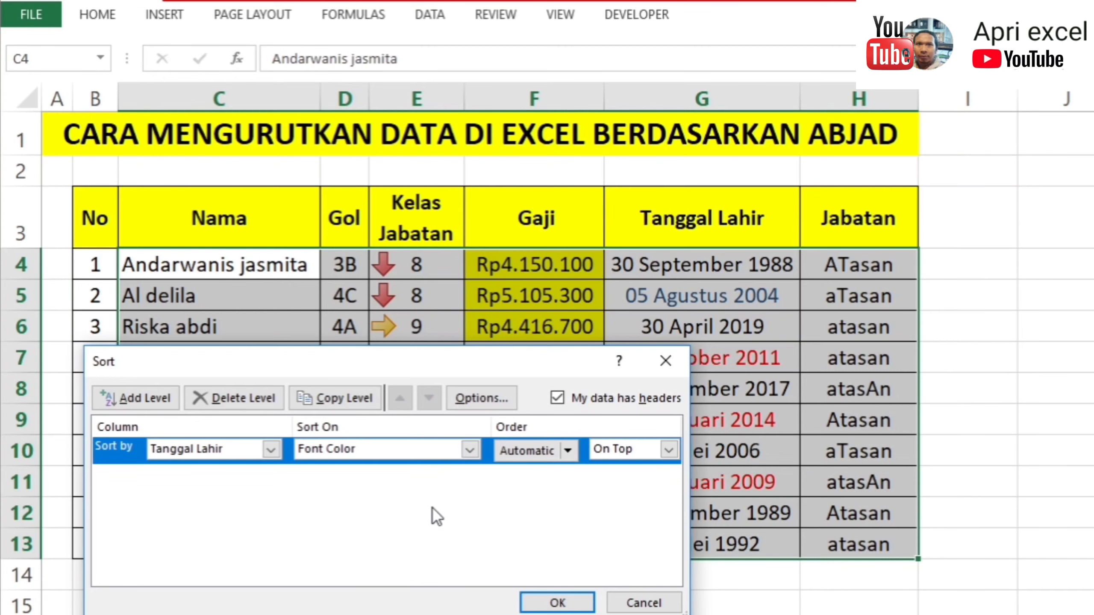
click(568, 451)
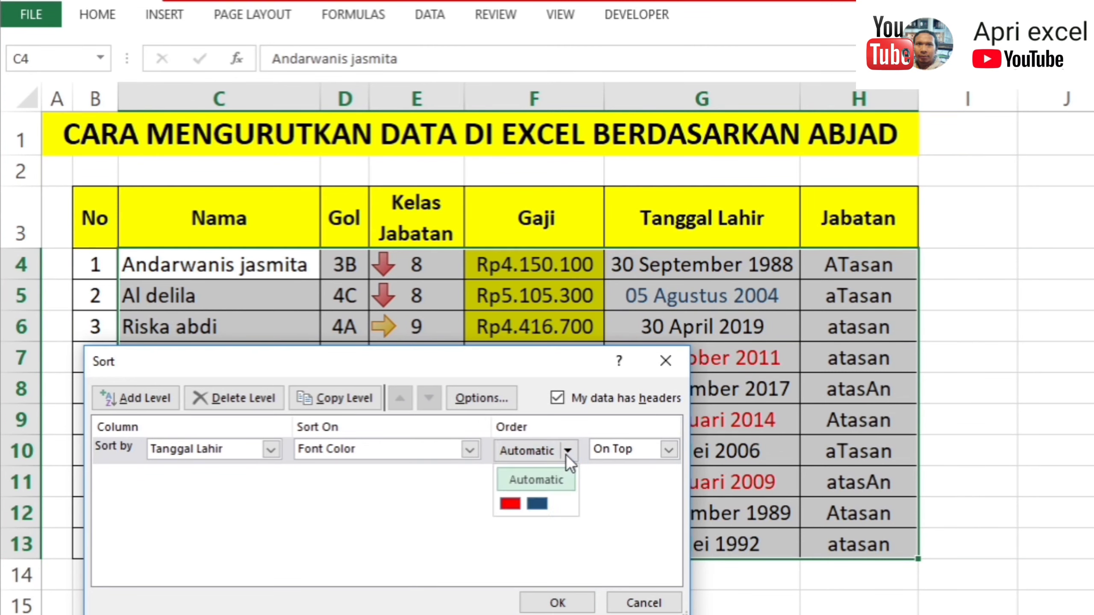
click(509, 510)
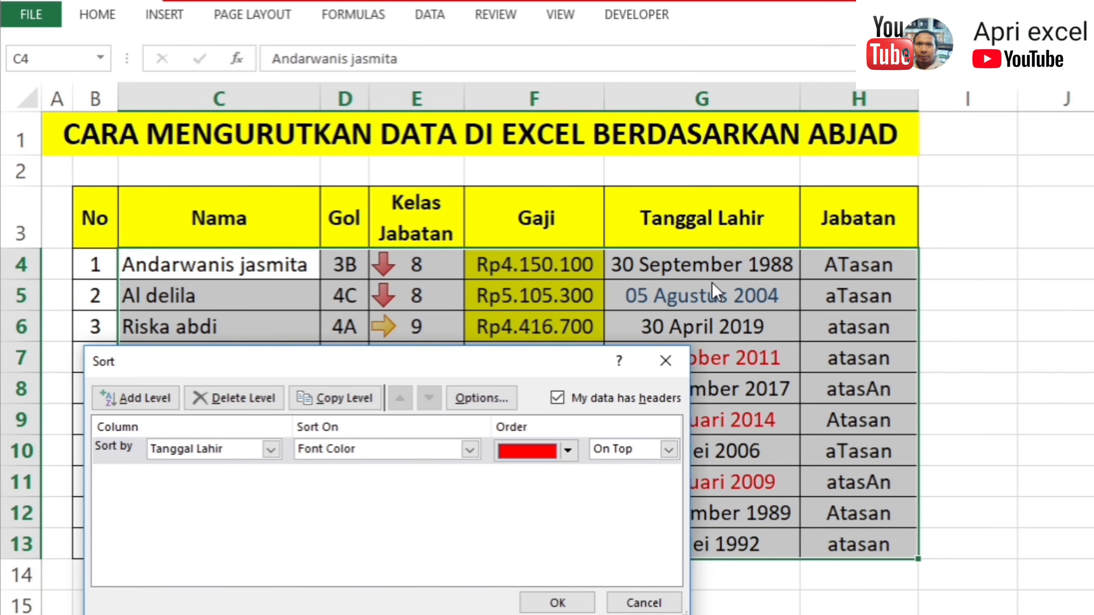
click(572, 607)
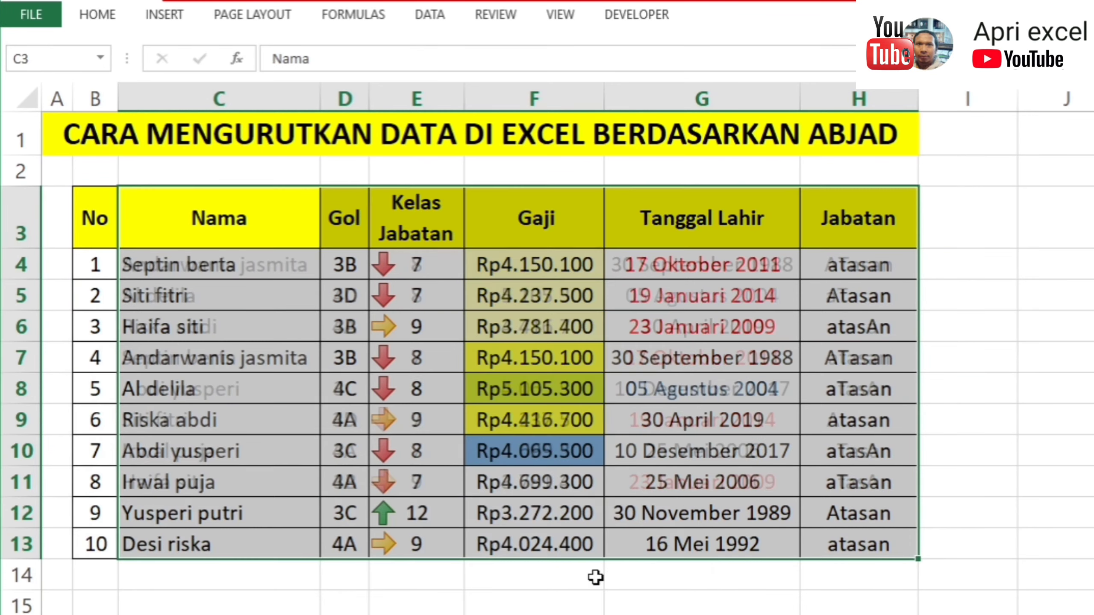
click(747, 297)
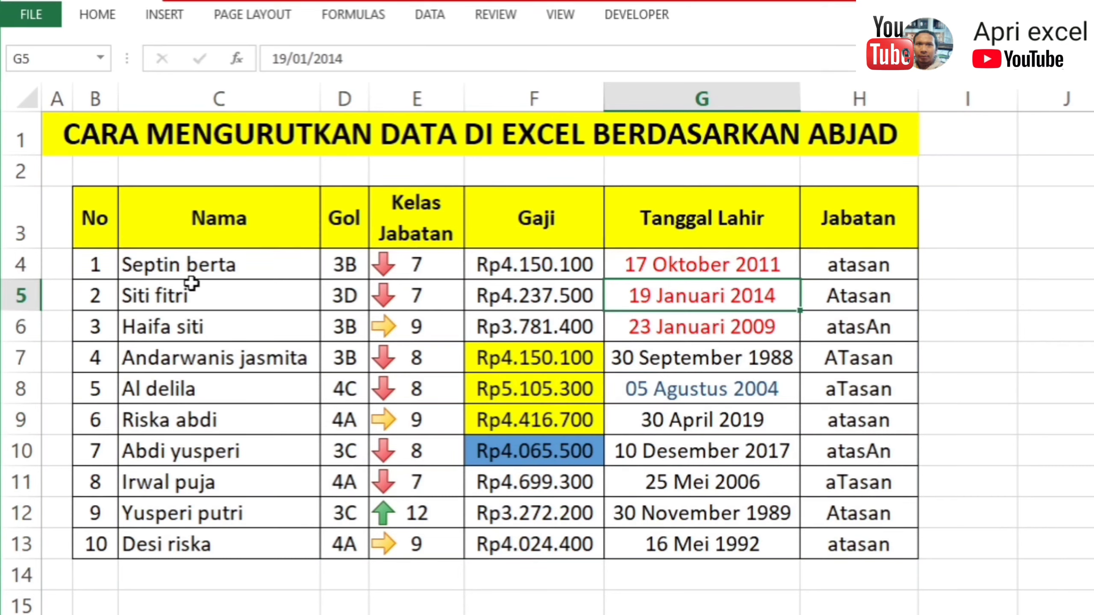
drag(212, 215, 892, 548)
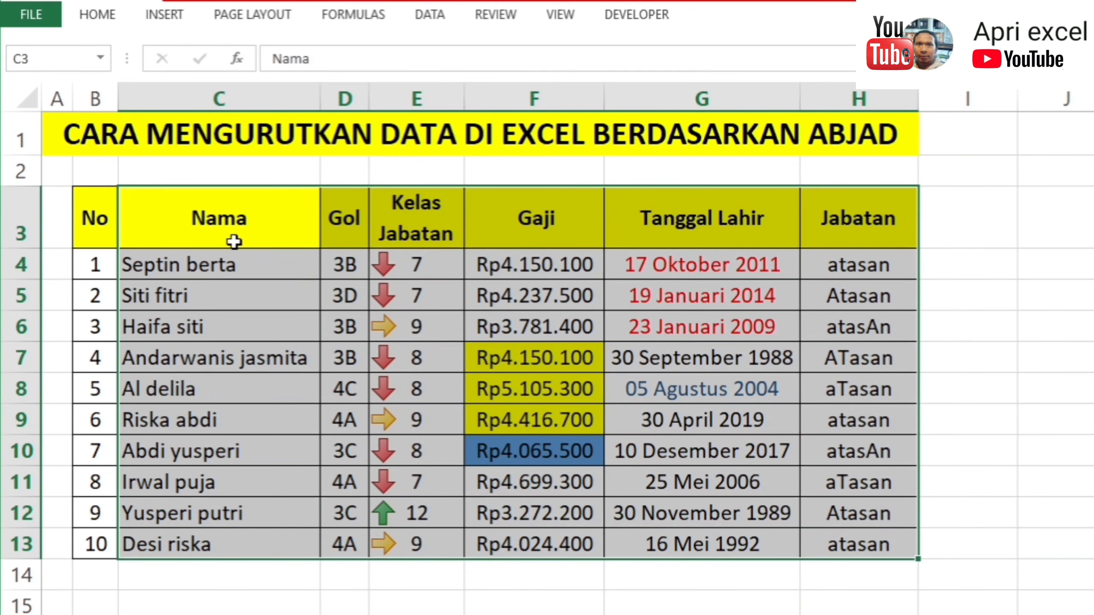
click(190, 206)
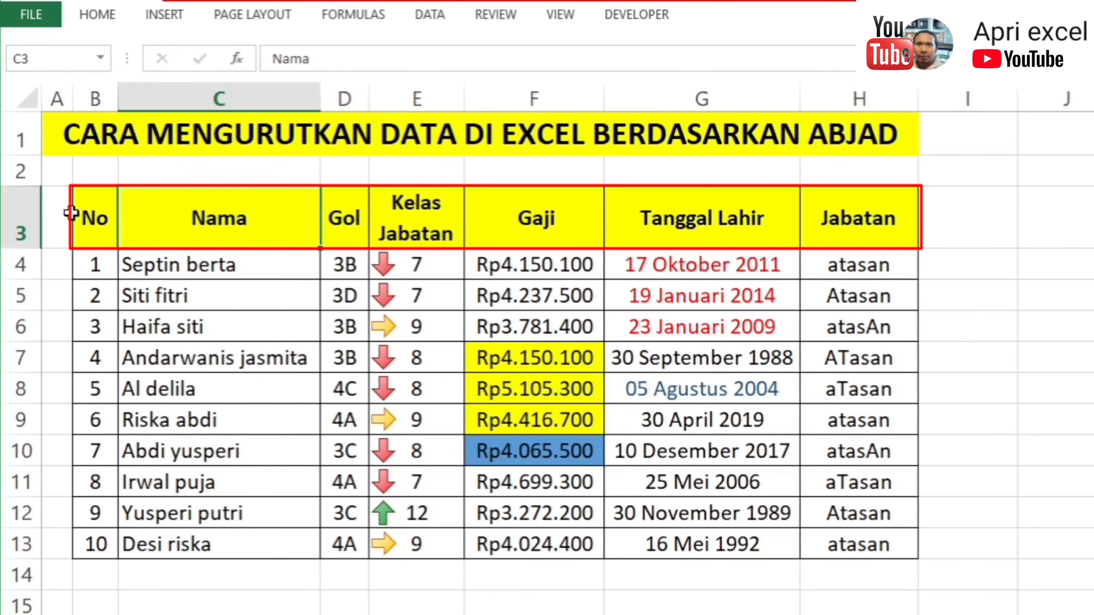
mouse_move(96, 213)
mouse_down()
mouse_move(672, 220)
mouse_move(851, 207)
mouse_up()
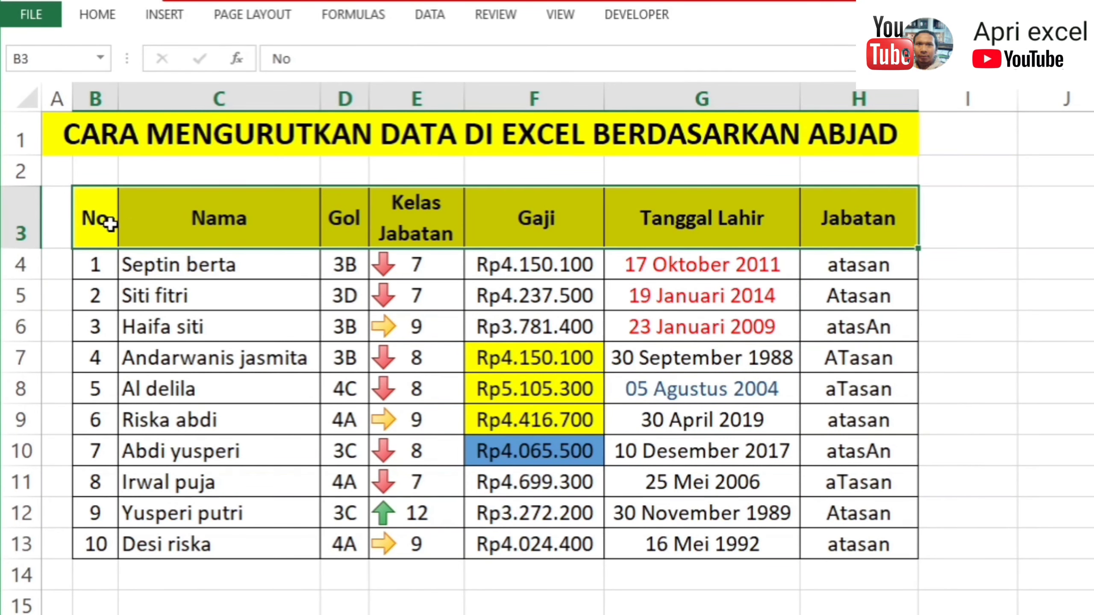
drag(109, 222, 784, 215)
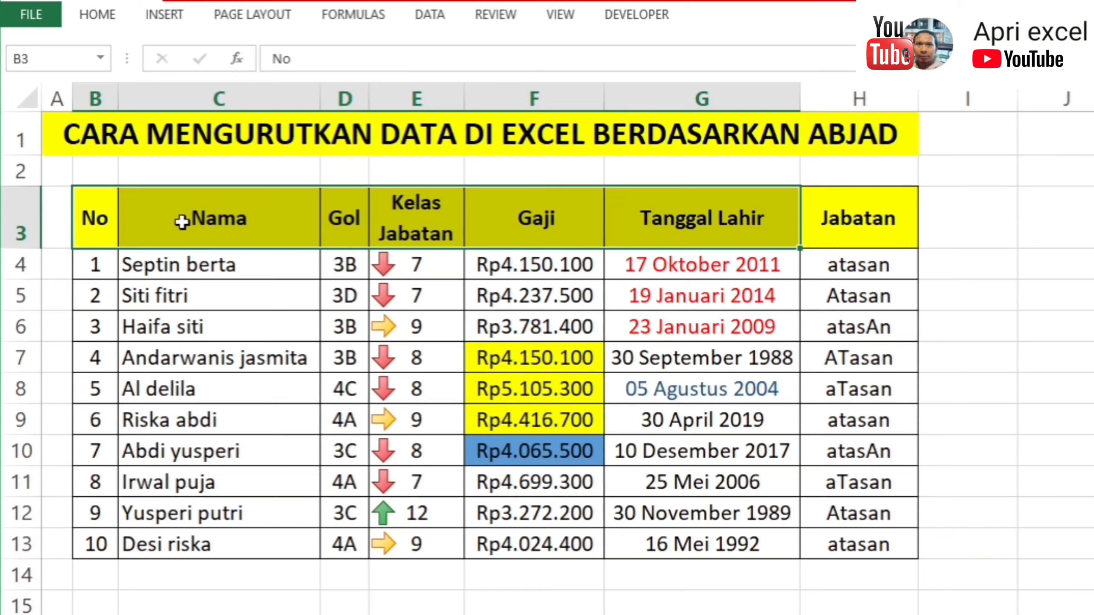
Step: Open the custom sort for table range C3:H13, turn off the header-row option, and close it without sorting
drag(181, 222, 861, 515)
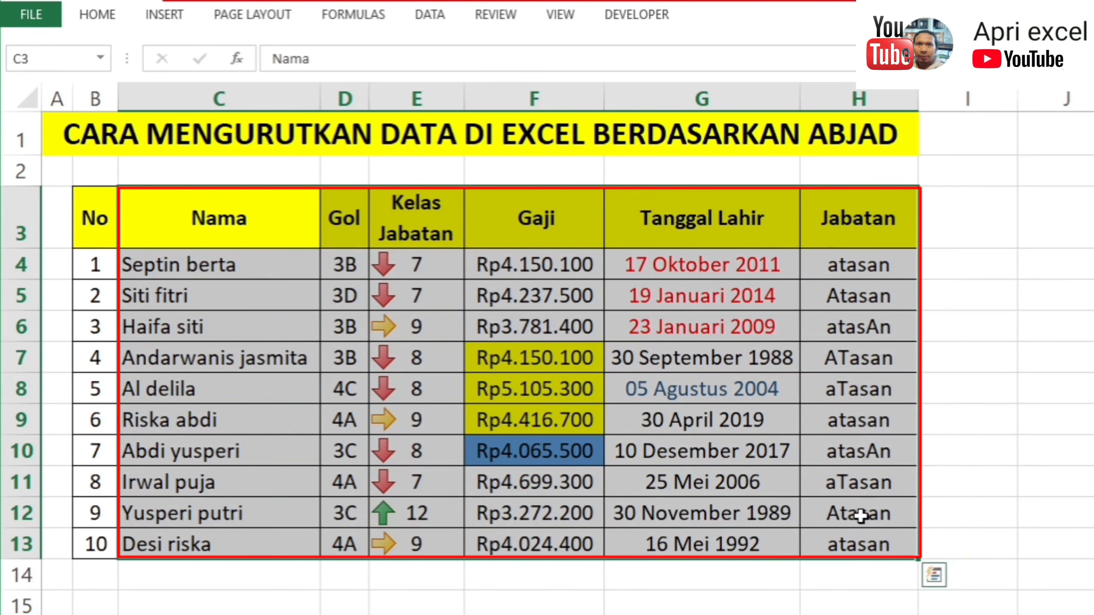
click(429, 14)
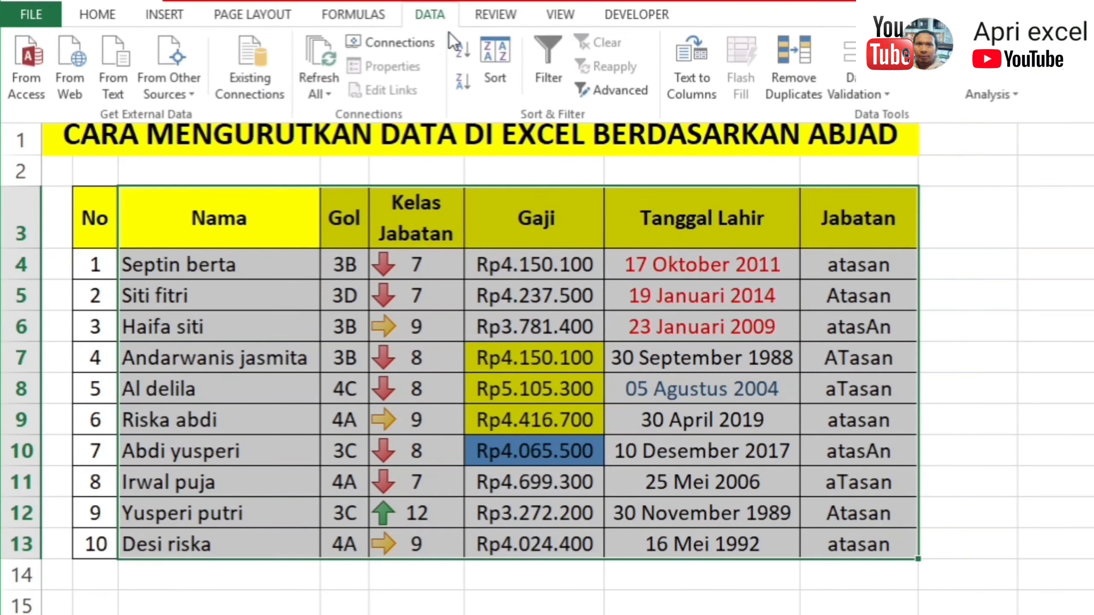
click(500, 54)
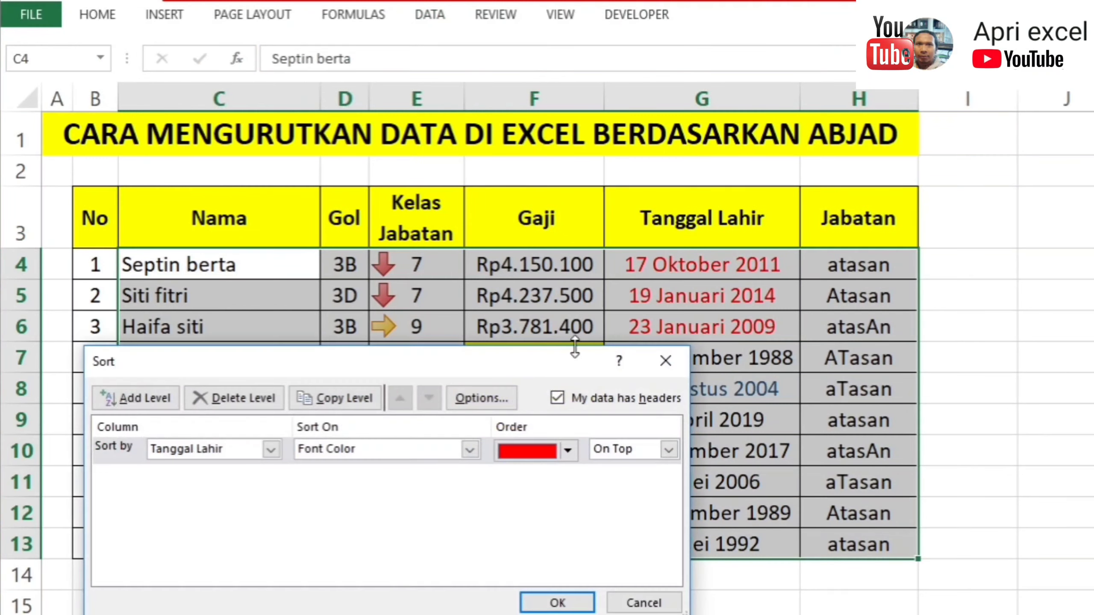
drag(543, 369, 940, 282)
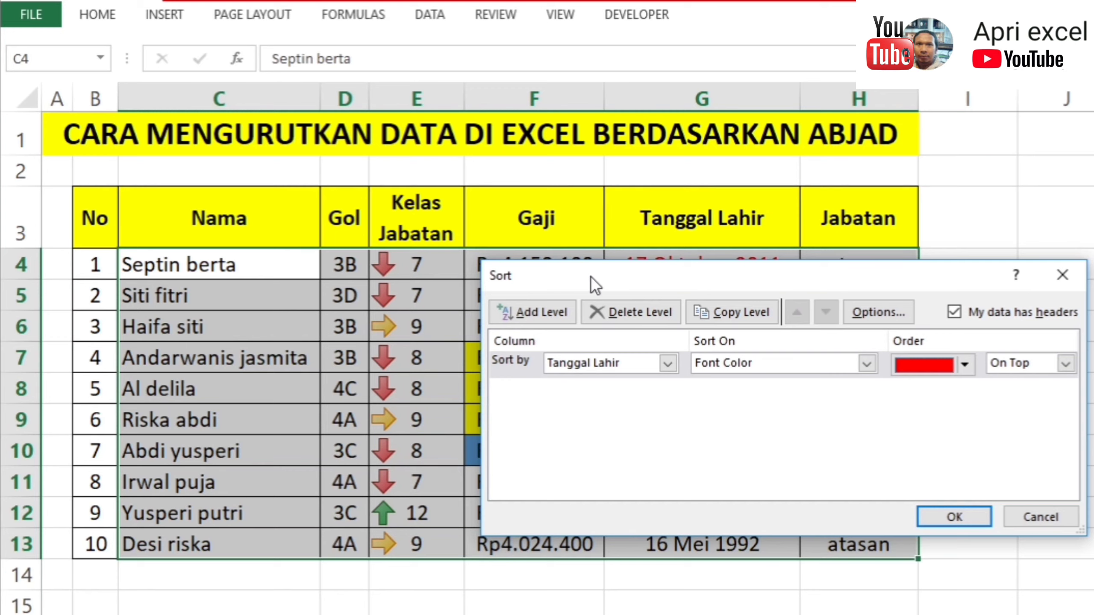
click(957, 314)
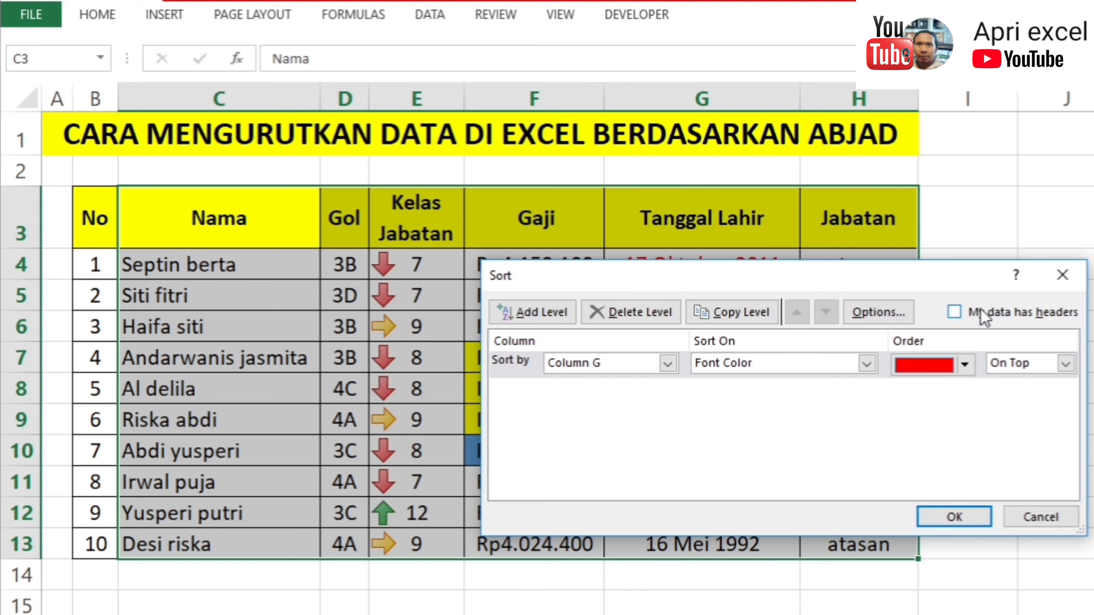
click(1057, 282)
click(542, 286)
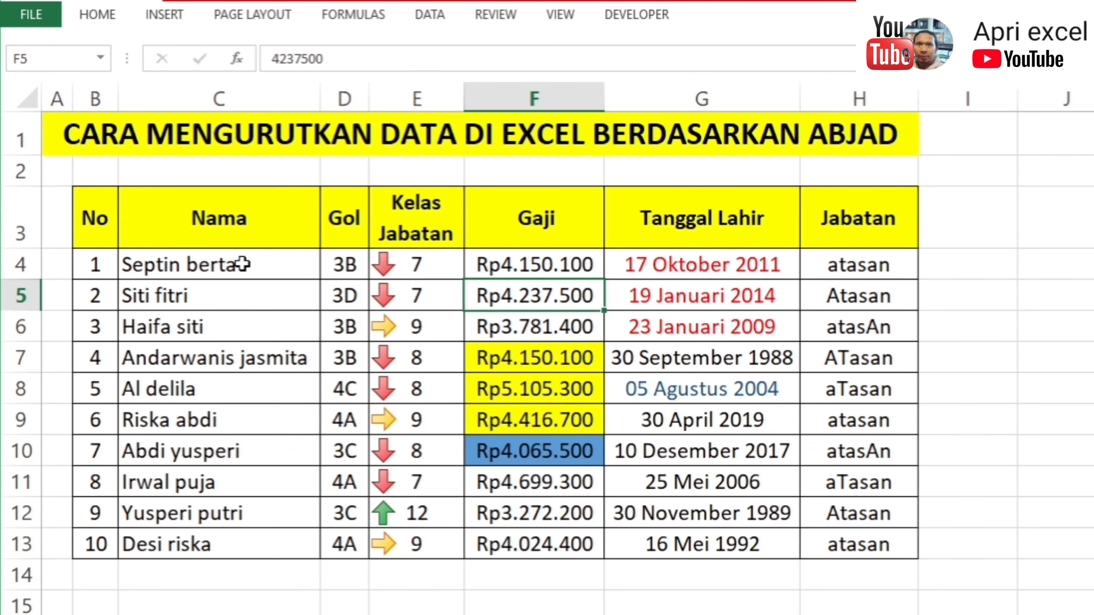
Step: Open the custom sort for the data range C4:H13, leaving the header-row option off
drag(242, 264, 891, 545)
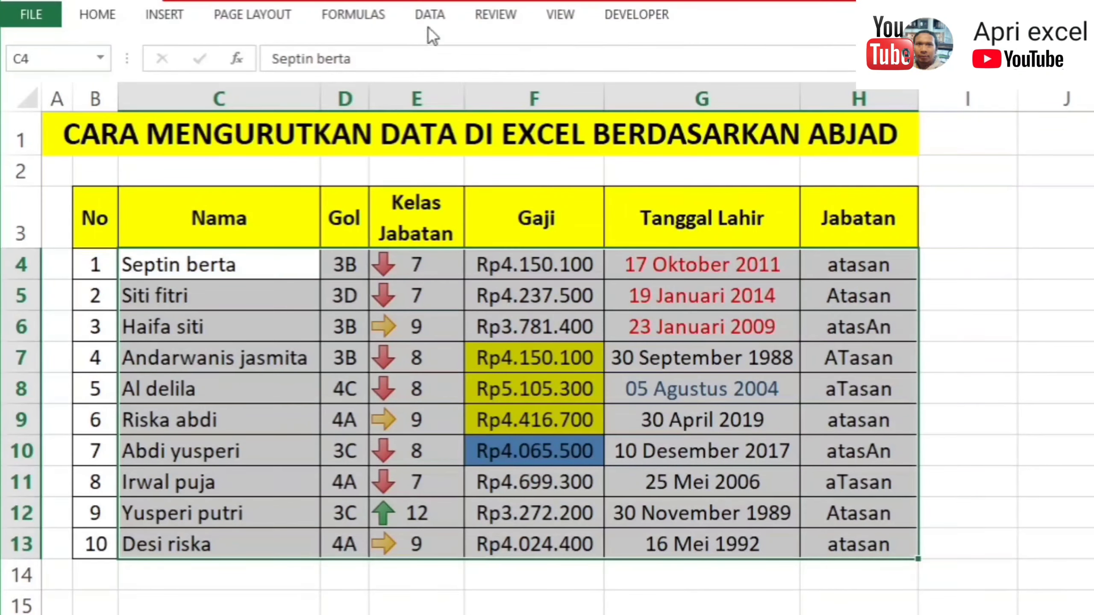
click(429, 14)
click(491, 54)
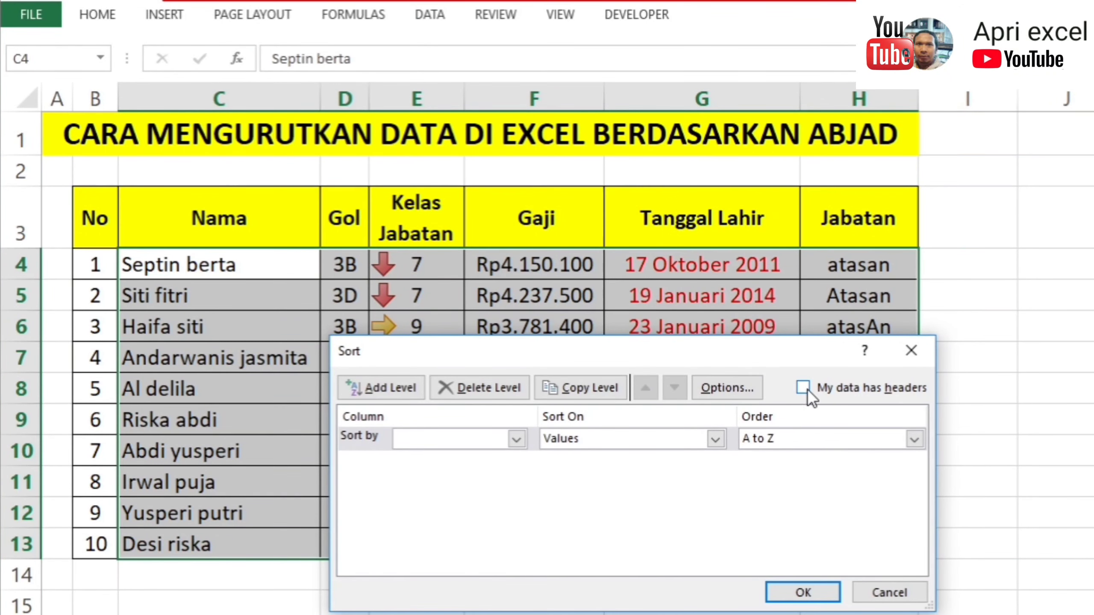
drag(722, 355, 791, 308)
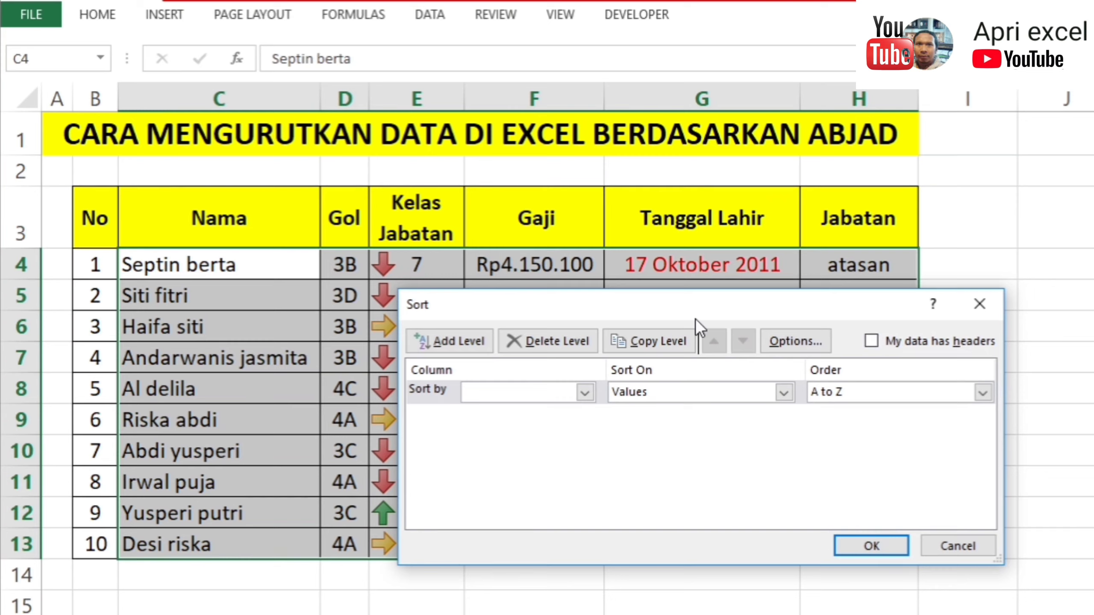
click(872, 342)
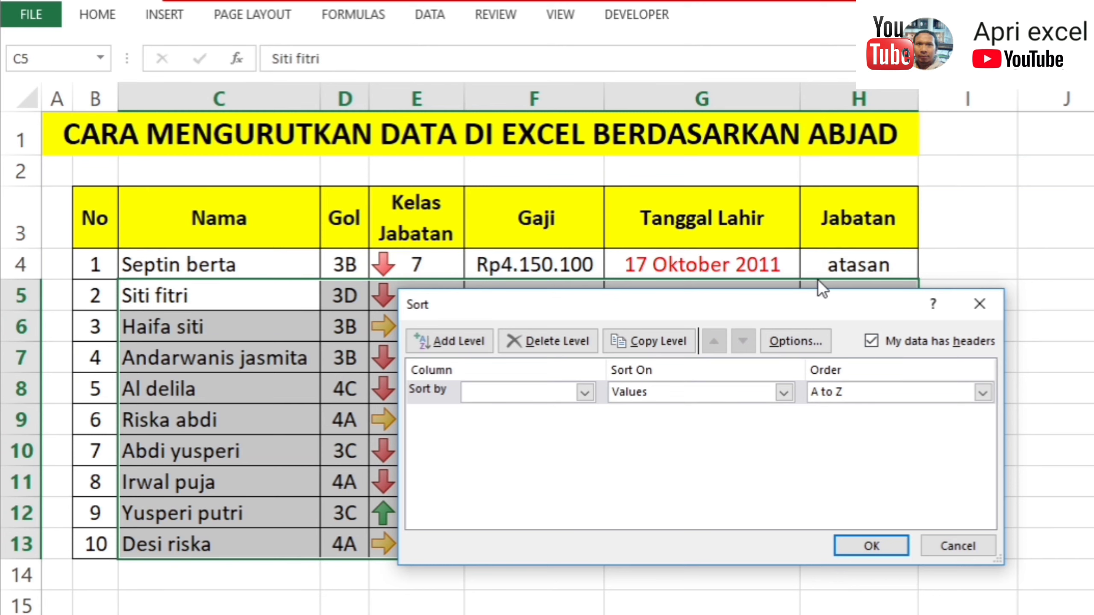
click(873, 343)
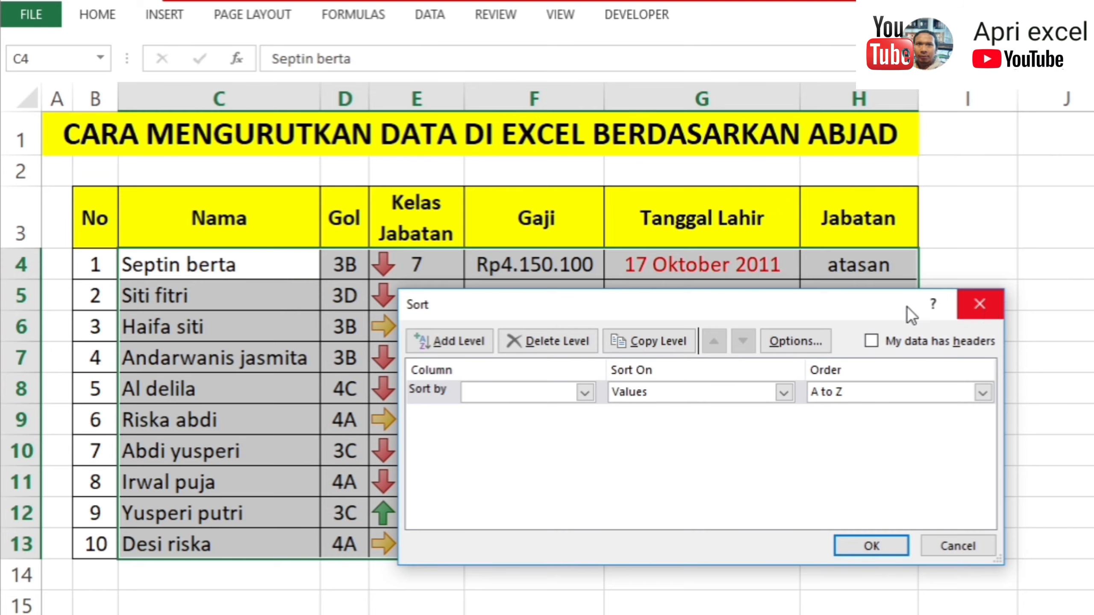
Step: Set the sort level to Column H, sorted on Values from A to Z
drag(857, 311, 539, 280)
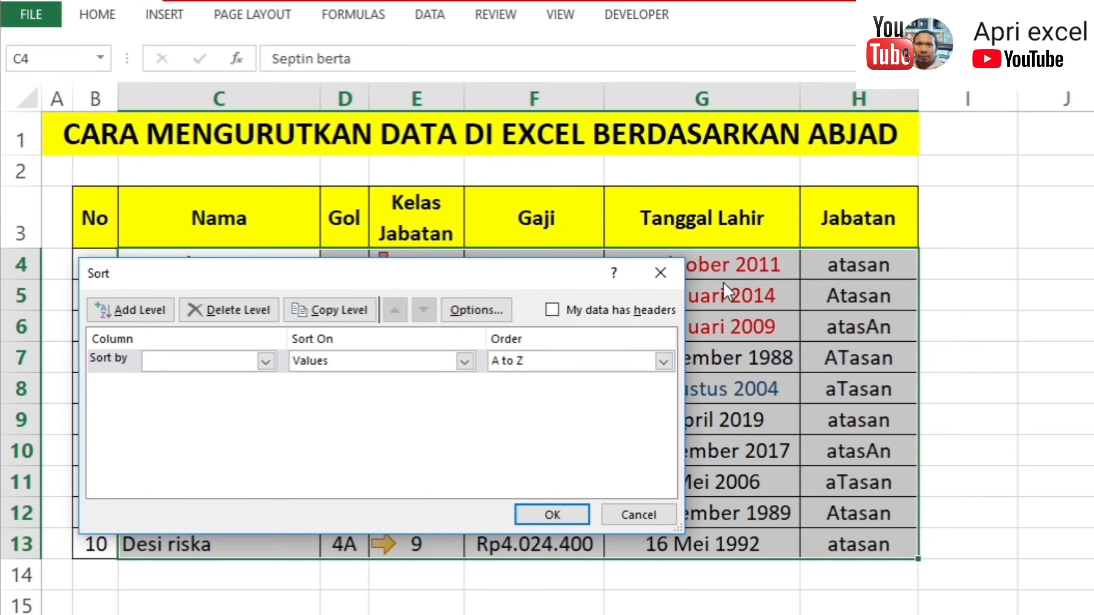
click(264, 361)
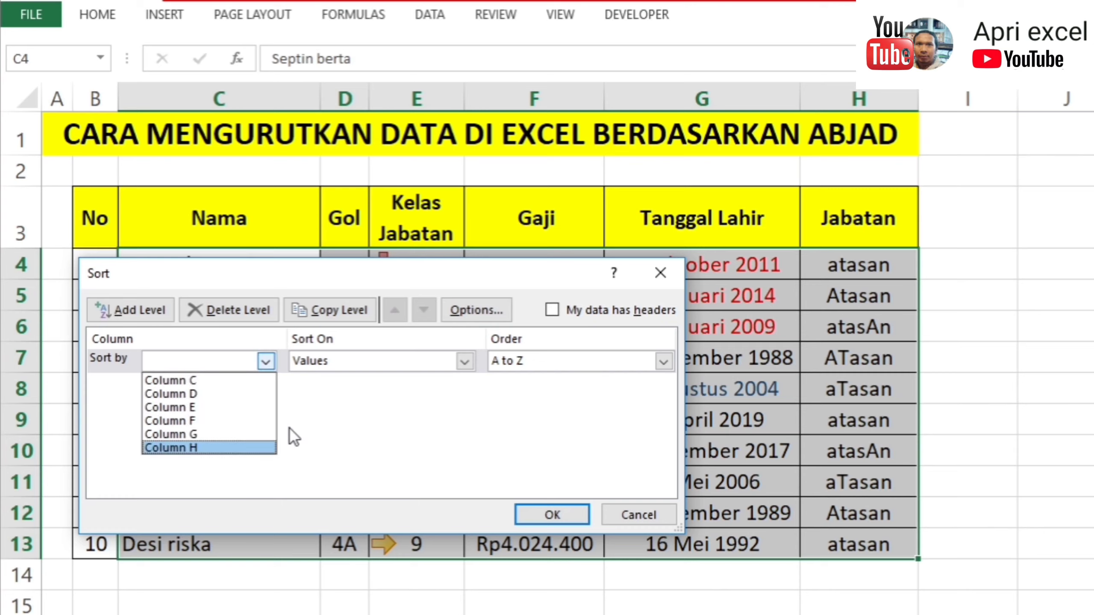
click(226, 446)
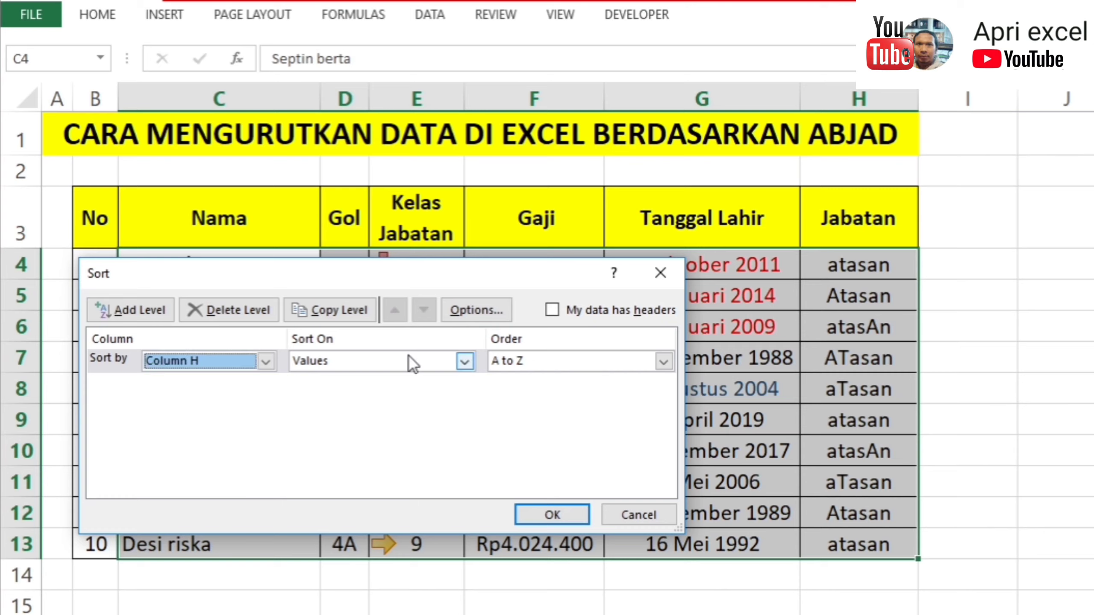
Step: Make the sort case sensitive with top-to-bottom orientation and apply it to the data range
click(491, 311)
click(557, 423)
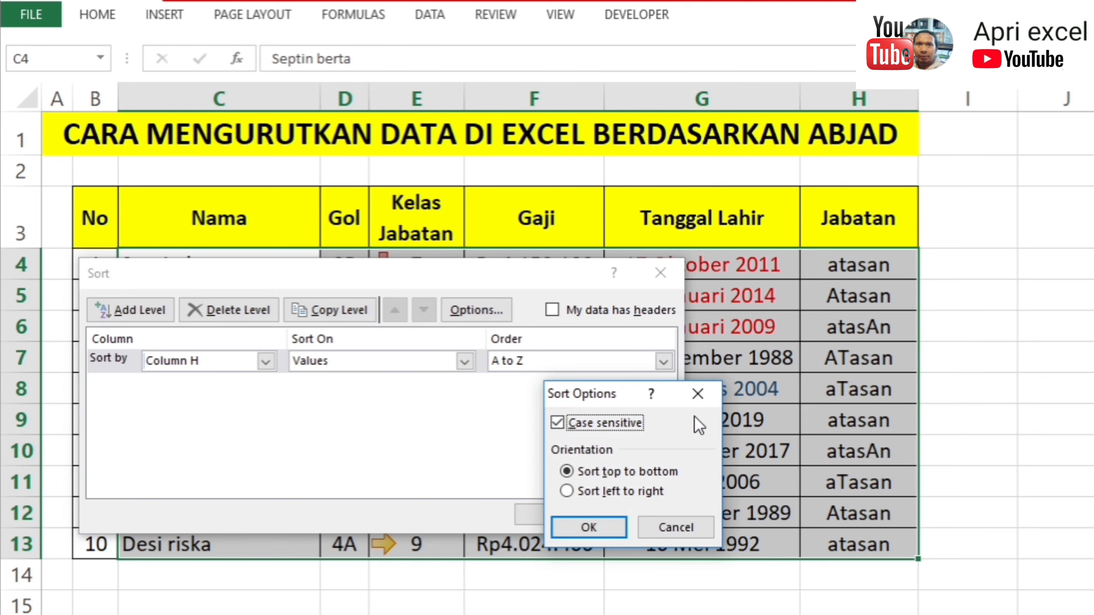
click(698, 394)
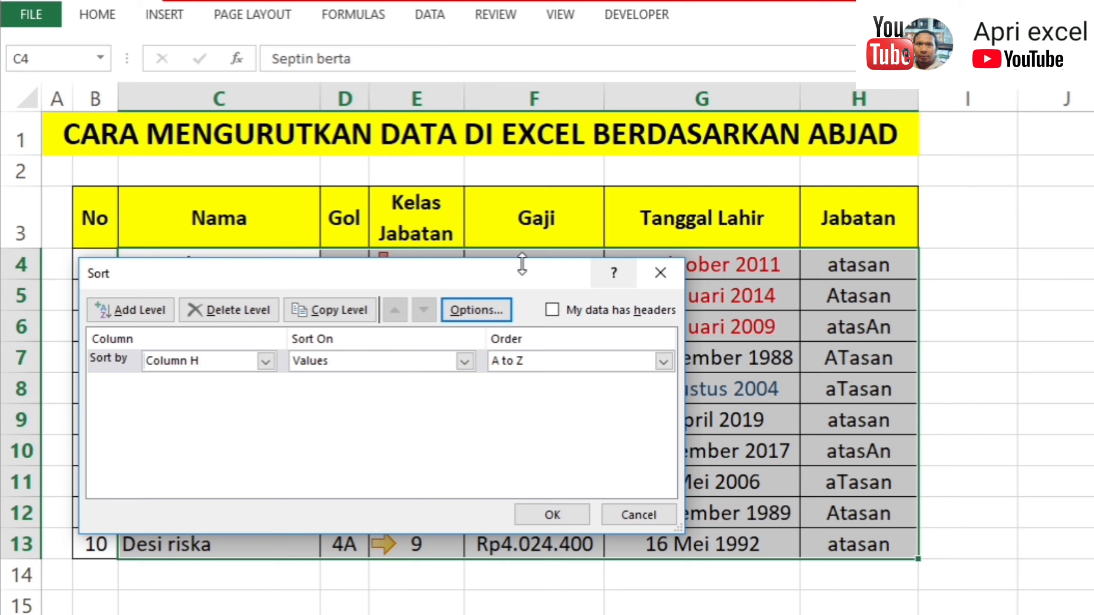
click(482, 306)
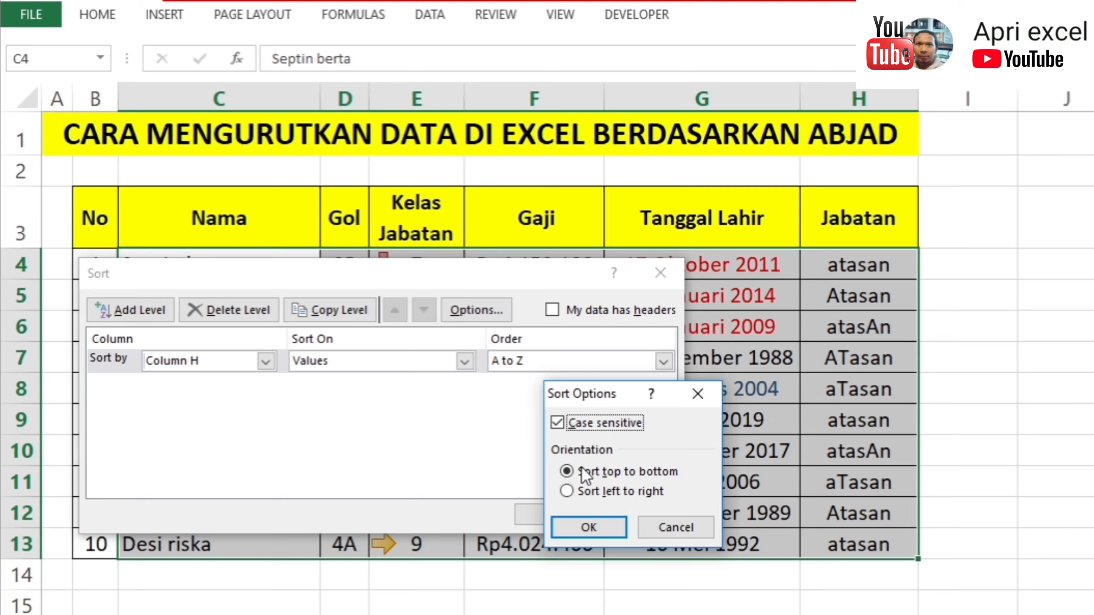
key(Return)
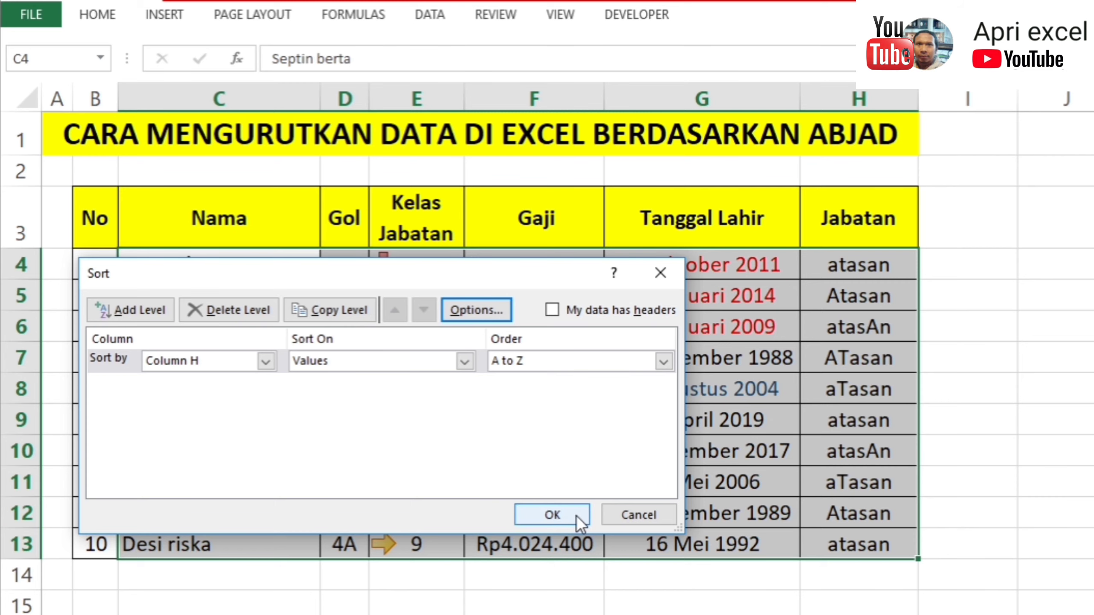
click(552, 515)
Step: Examine the Jabatan order in column H and review the sort options for range C4:H13 without changing them
drag(857, 265, 834, 332)
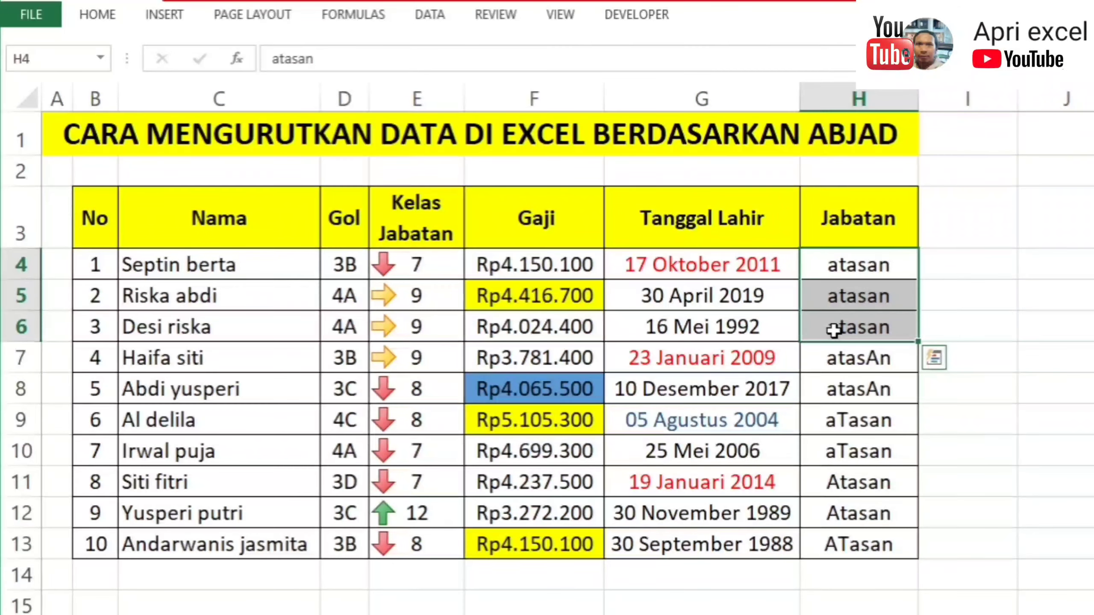
click(852, 270)
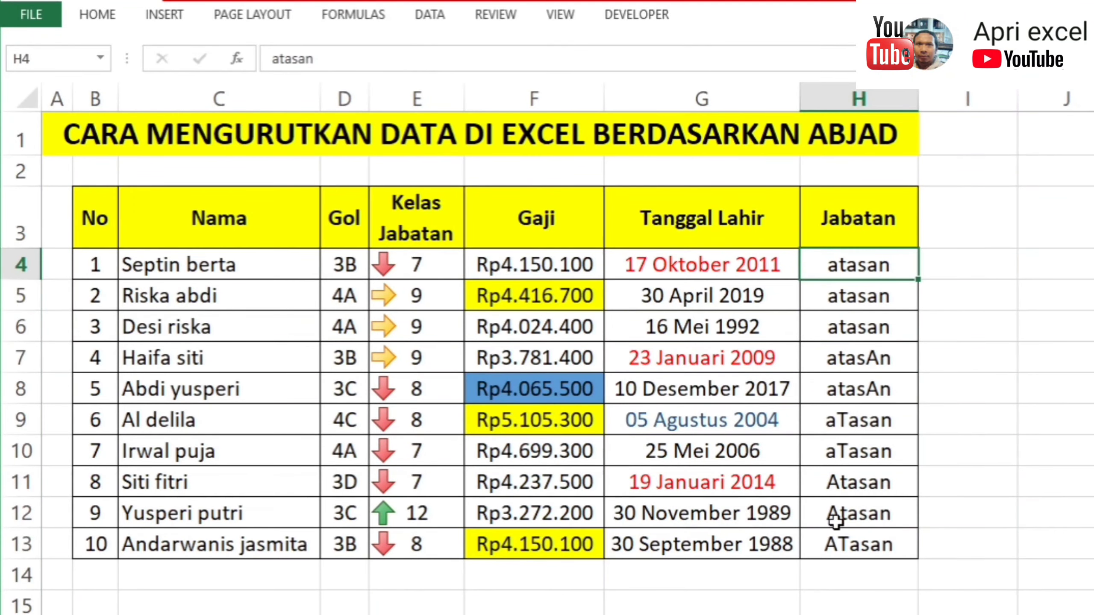
drag(227, 264, 871, 549)
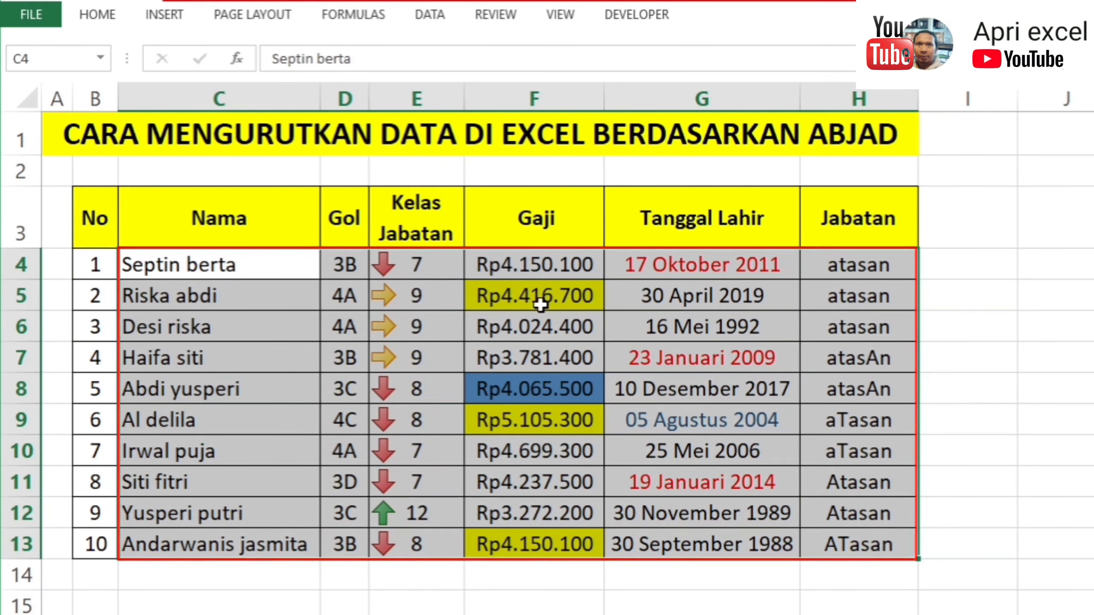
click(433, 15)
click(499, 54)
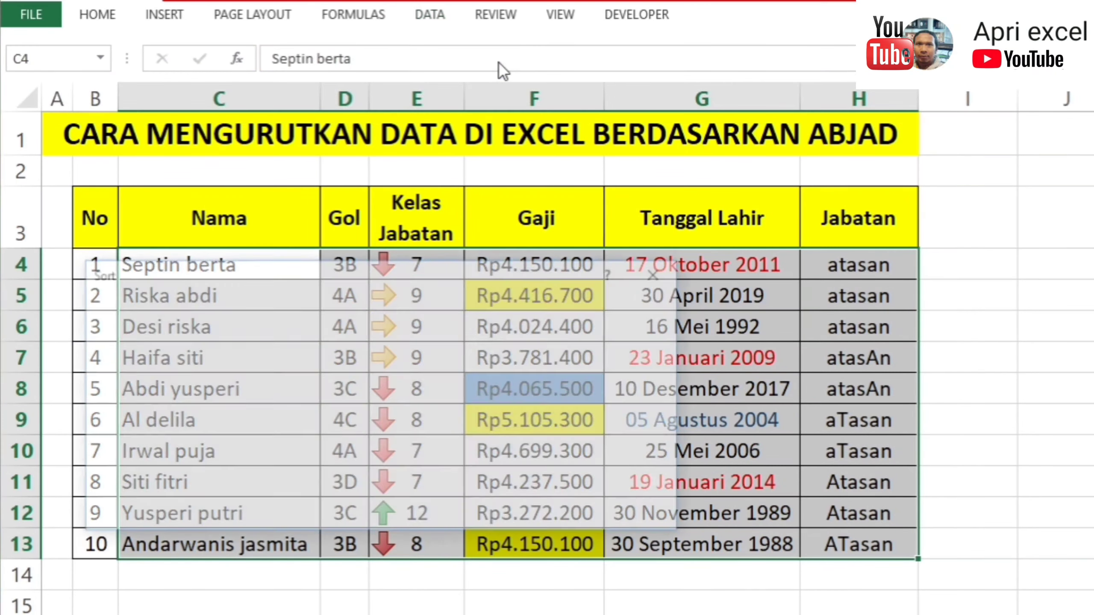
click(476, 310)
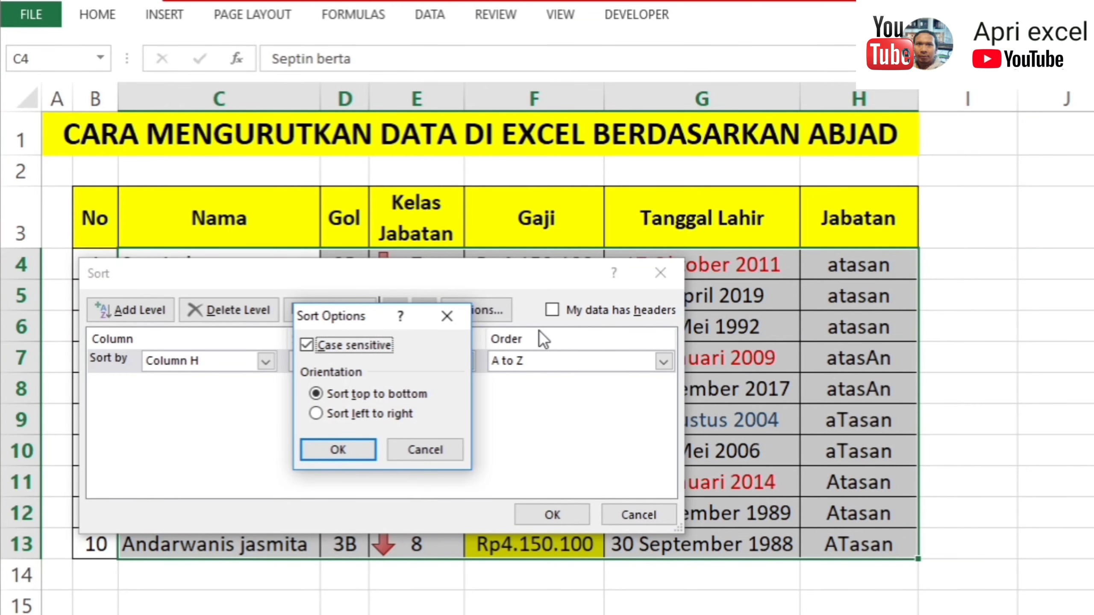
click(447, 316)
click(663, 272)
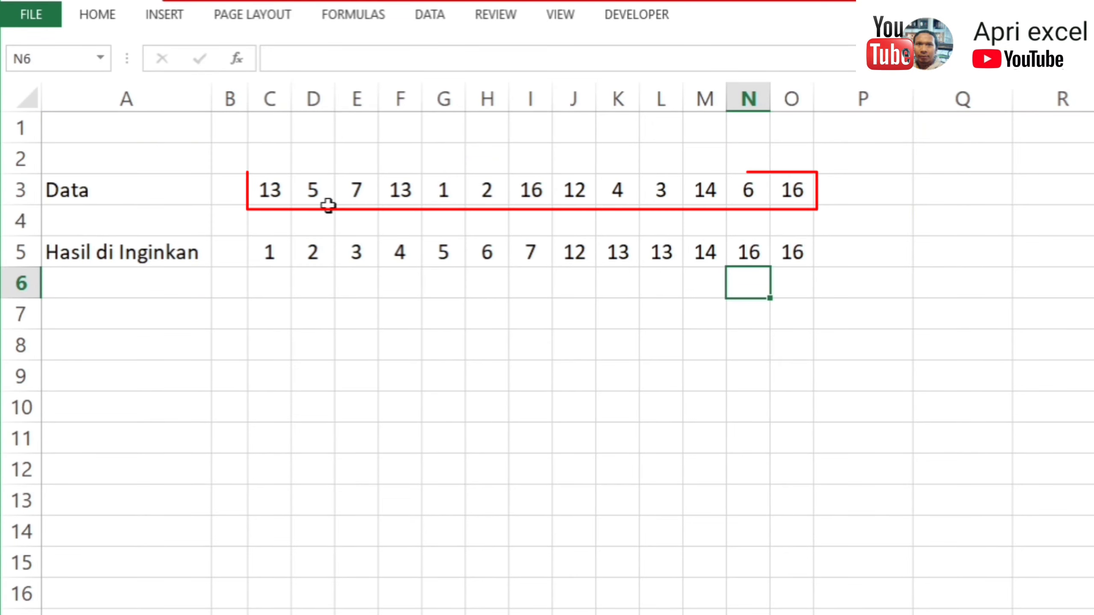
Step: Sort the Data row C3:O3 left to right by Row 3 values, Smallest to Largest, with case sensitivity off
click(278, 186)
key(ctrl+shift+Right)
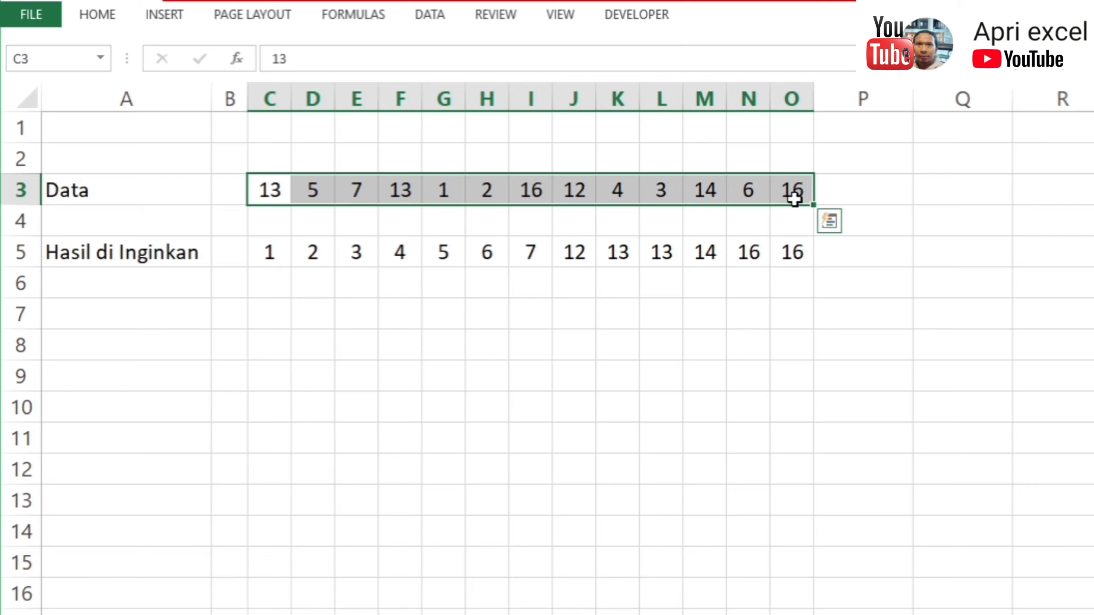
click(429, 17)
click(498, 69)
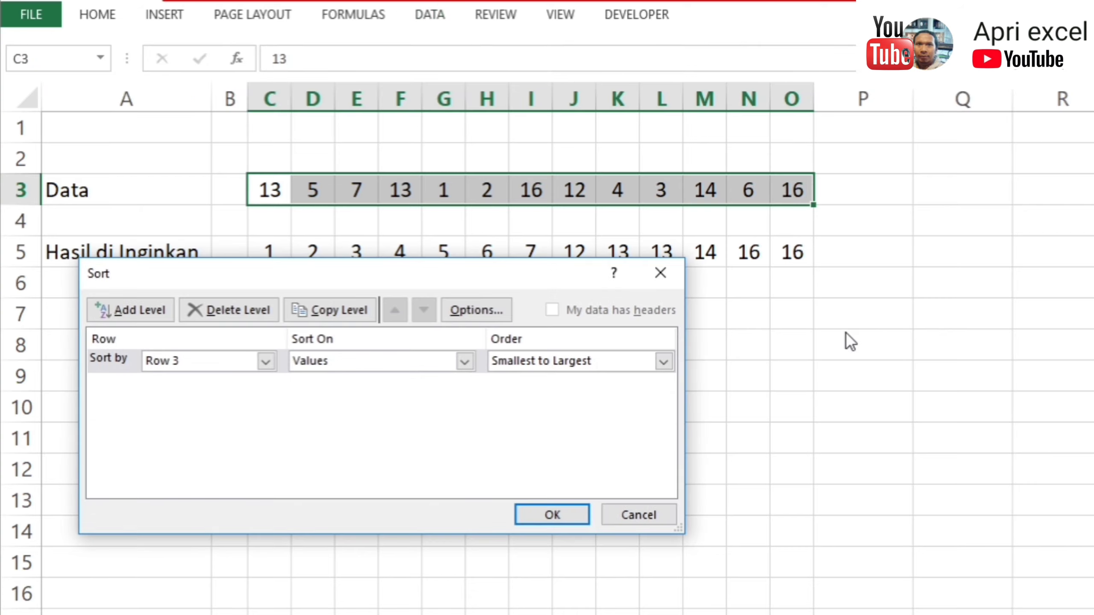
click(474, 311)
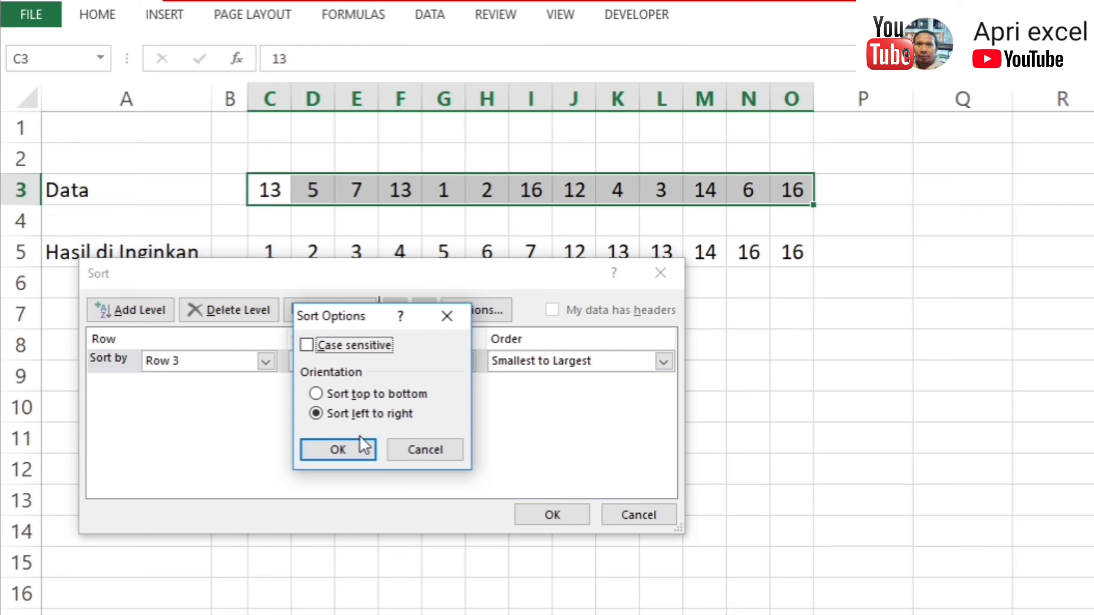
click(351, 449)
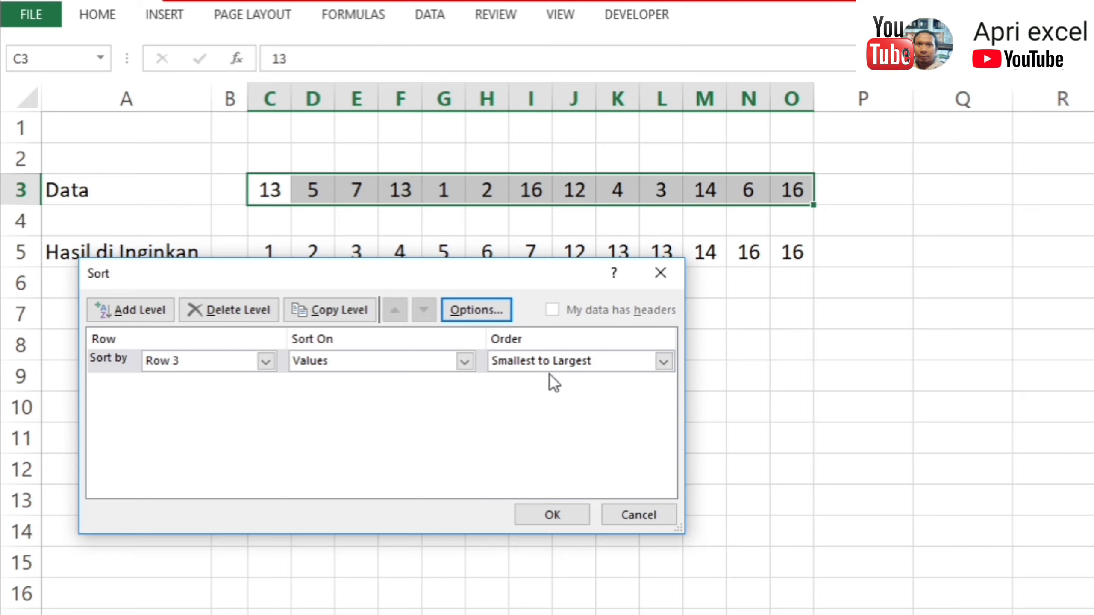
click(557, 509)
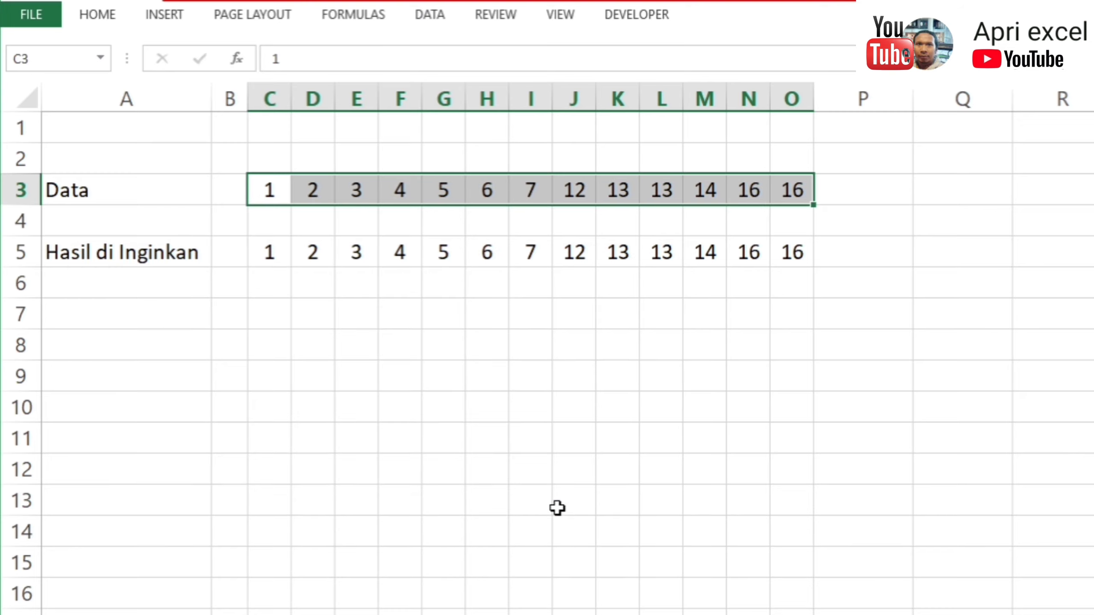